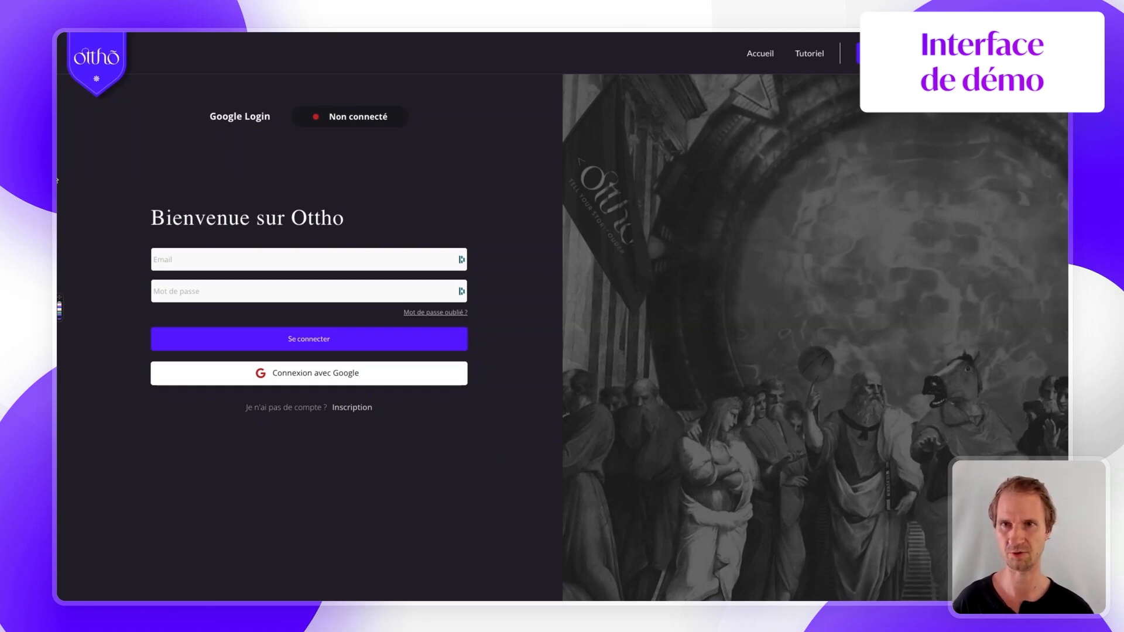
- Install the Google plugin from the Tuto-connexion app's plugin catalogue
{"action": "mouse_move", "coordinate": [56, 180]}
{"action": "left_click", "coordinate": [92, 233]}
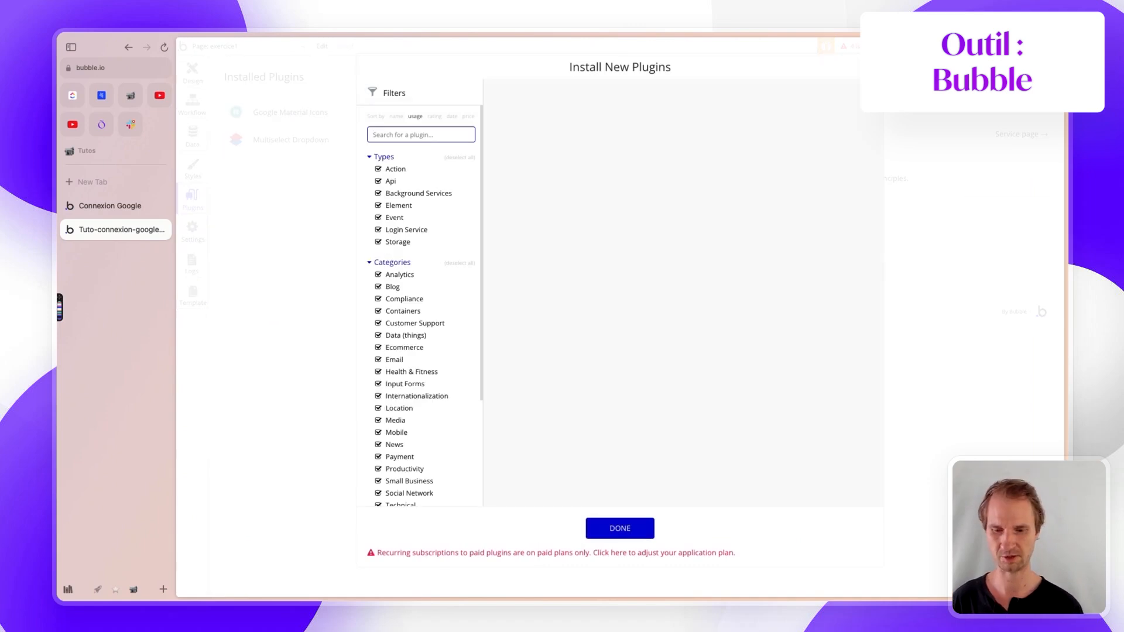
{"action": "type", "text": "google"}
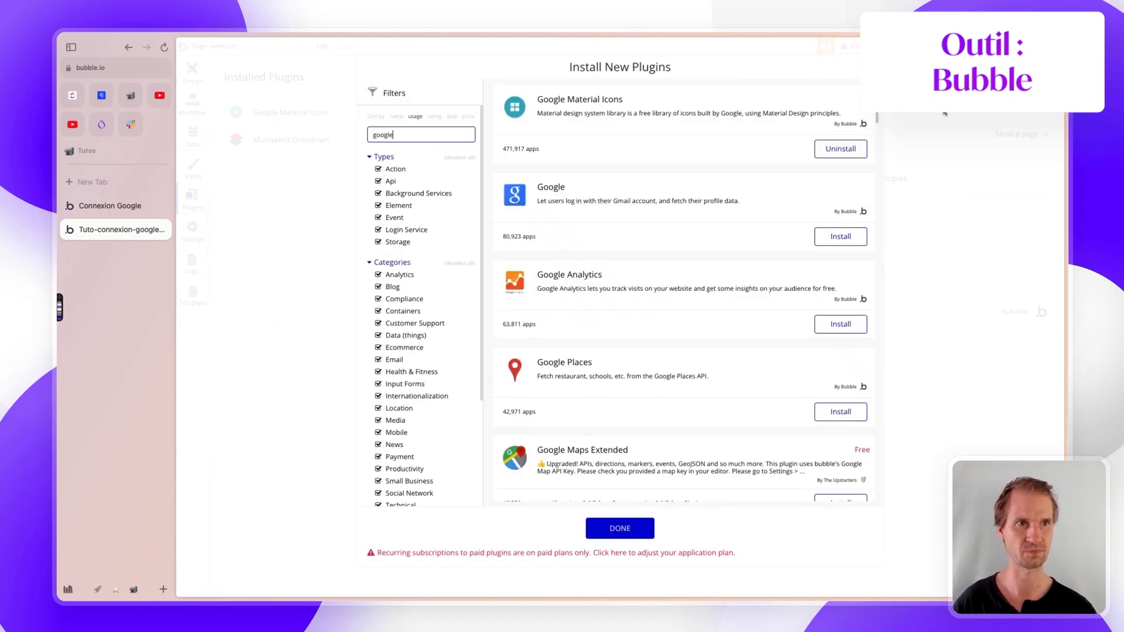
{"action": "left_click", "coordinate": [841, 236]}
{"action": "left_click", "coordinate": [596, 527]}
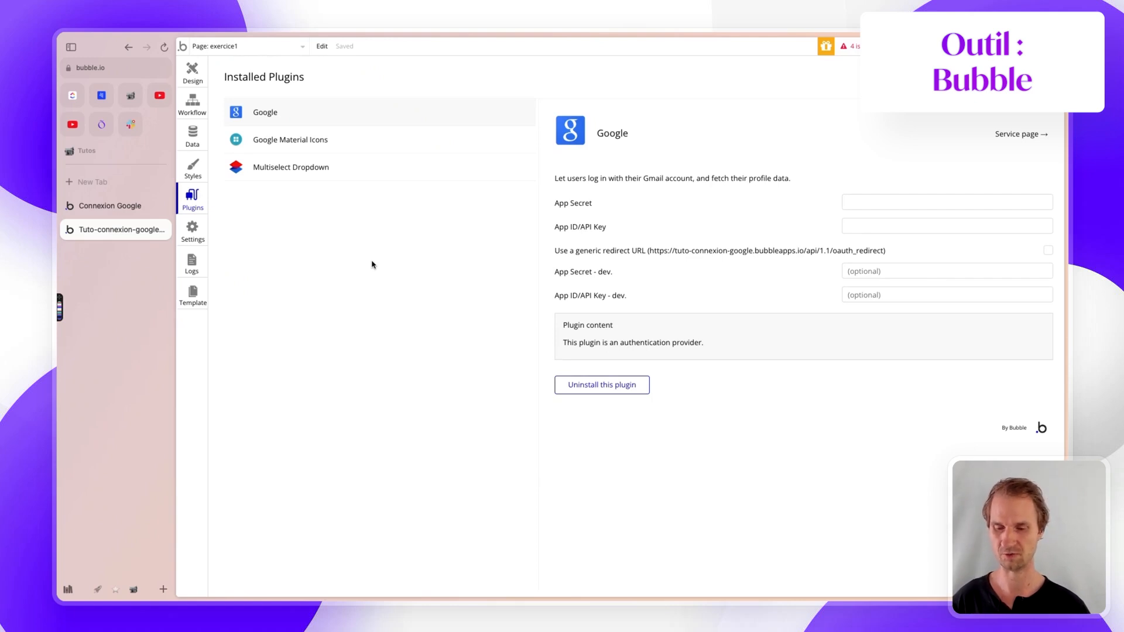
- Go to the Google Cloud console at console.cloud.google.com
{"action": "key", "text": "super+l"}
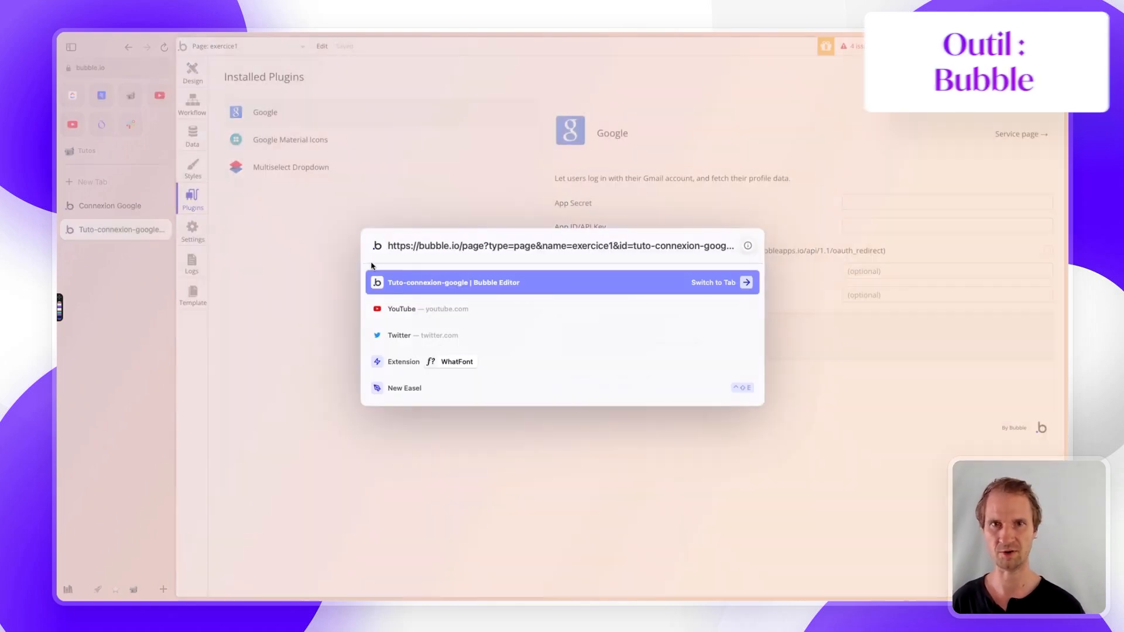
{"action": "type", "text": "cons"}
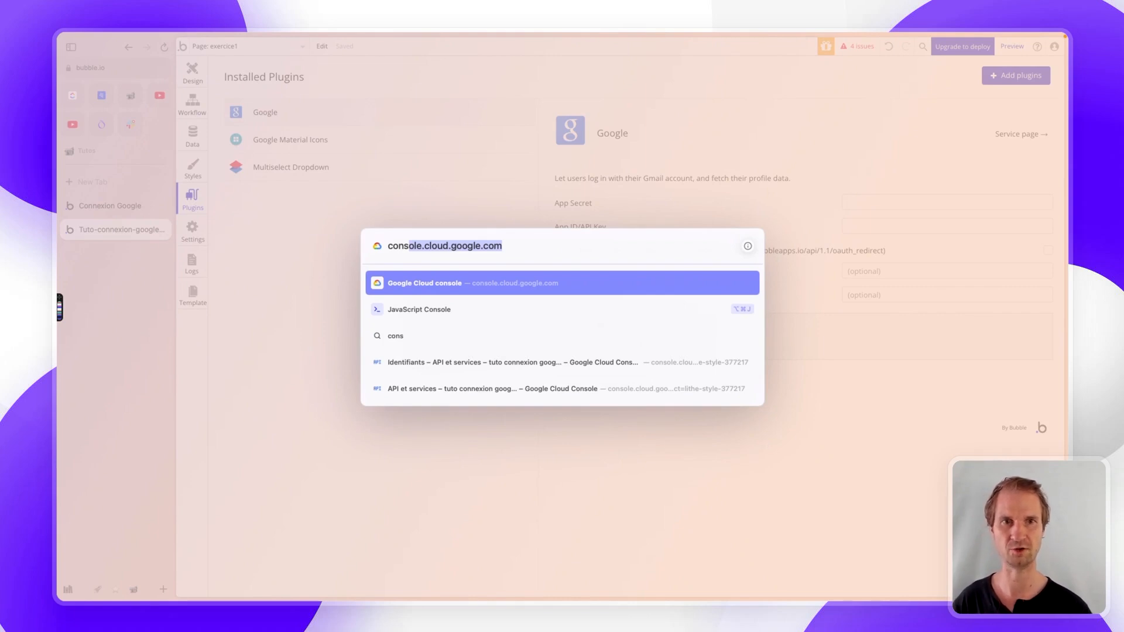
{"action": "key", "text": "Return"}
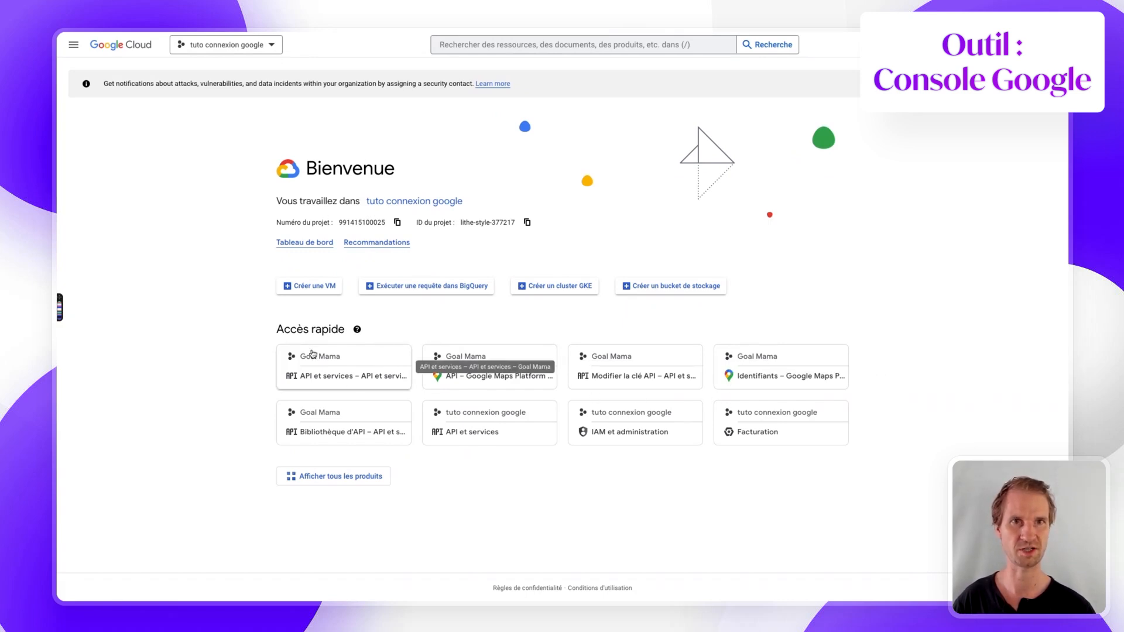
- Create a new project named 'tuto google 2023' and make it the active project
{"action": "left_click", "coordinate": [272, 46]}
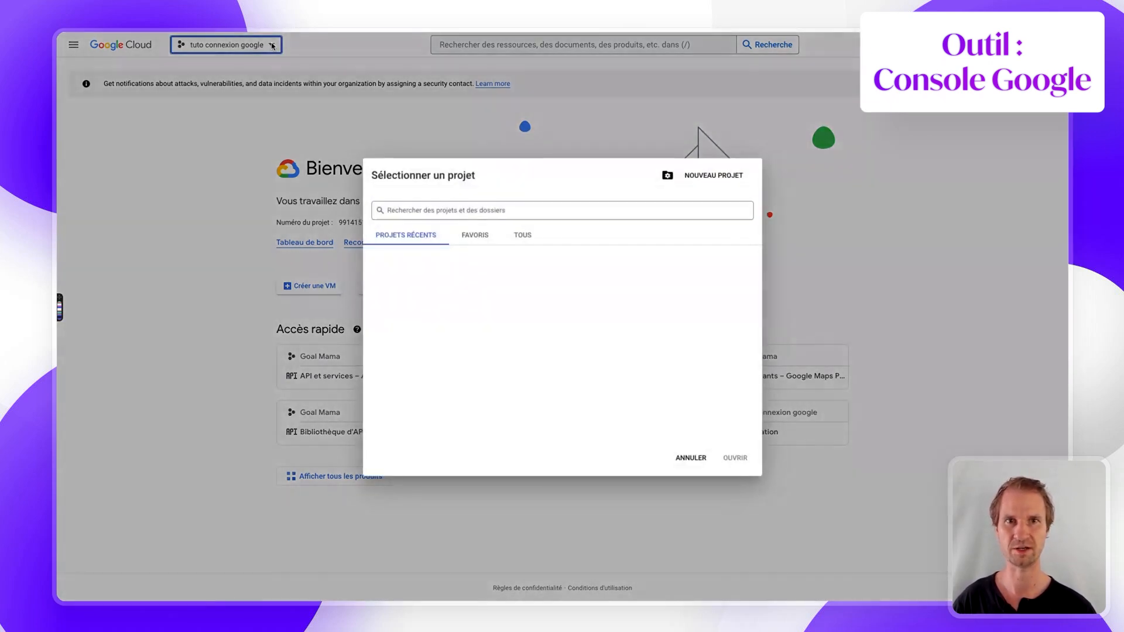
{"action": "left_click", "coordinate": [696, 180]}
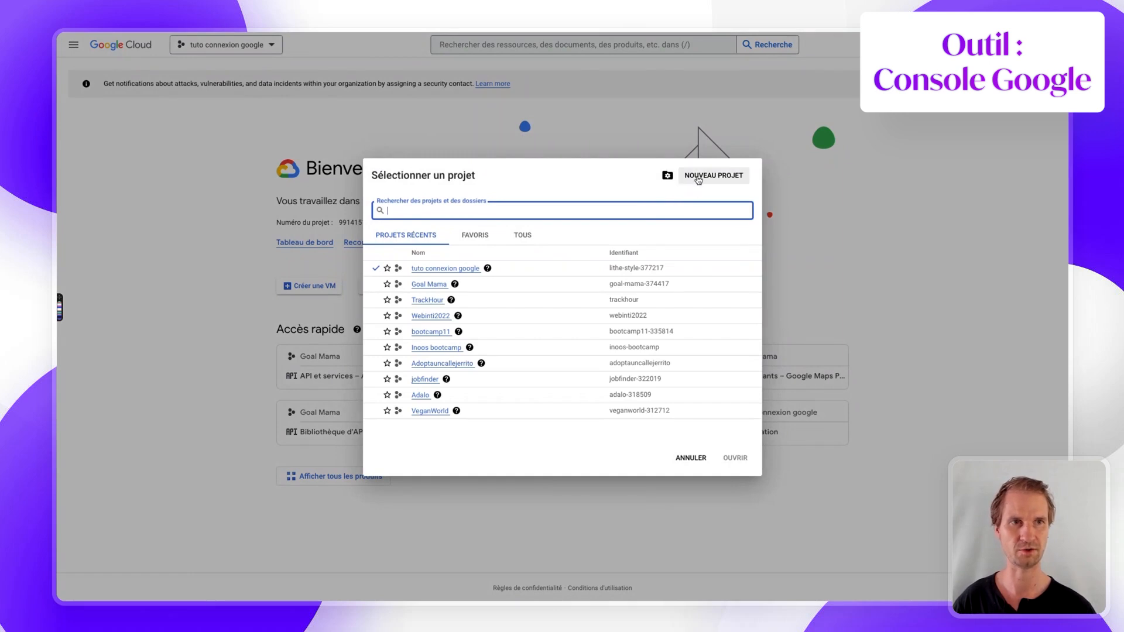
{"action": "type", "text": "tuto"}
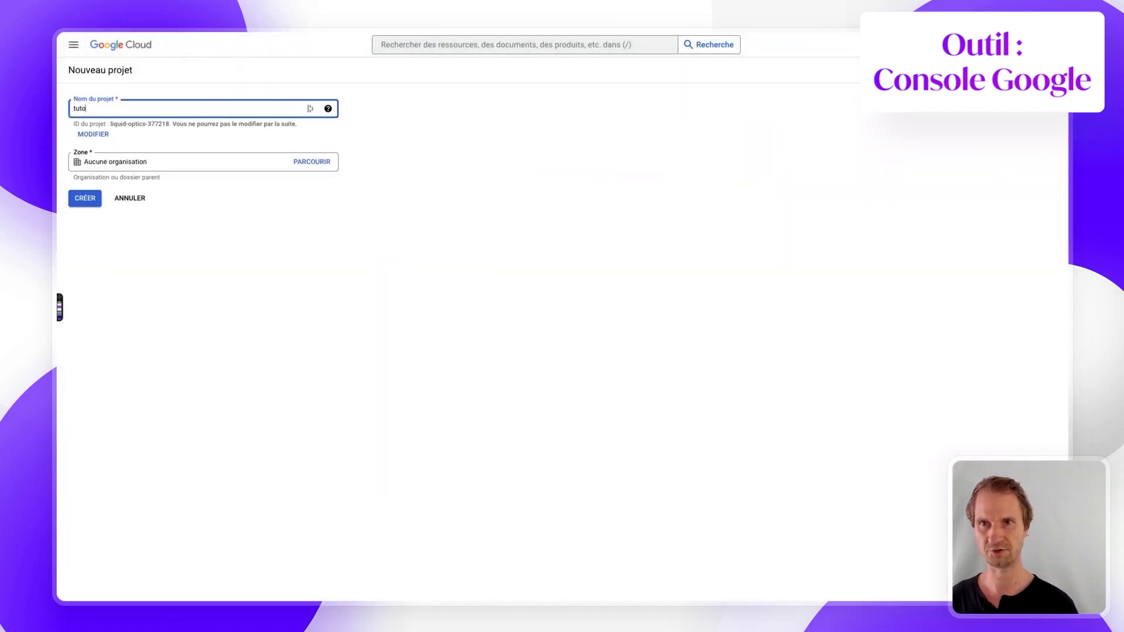
{"action": "type", "text": " google 2023"}
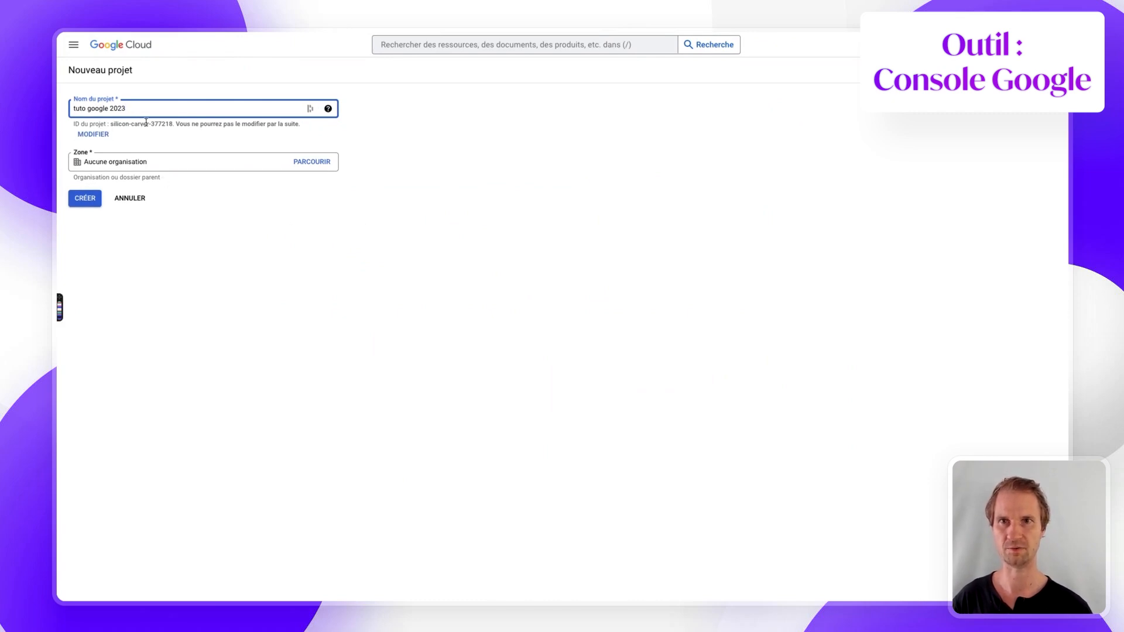
{"action": "left_click", "coordinate": [83, 196]}
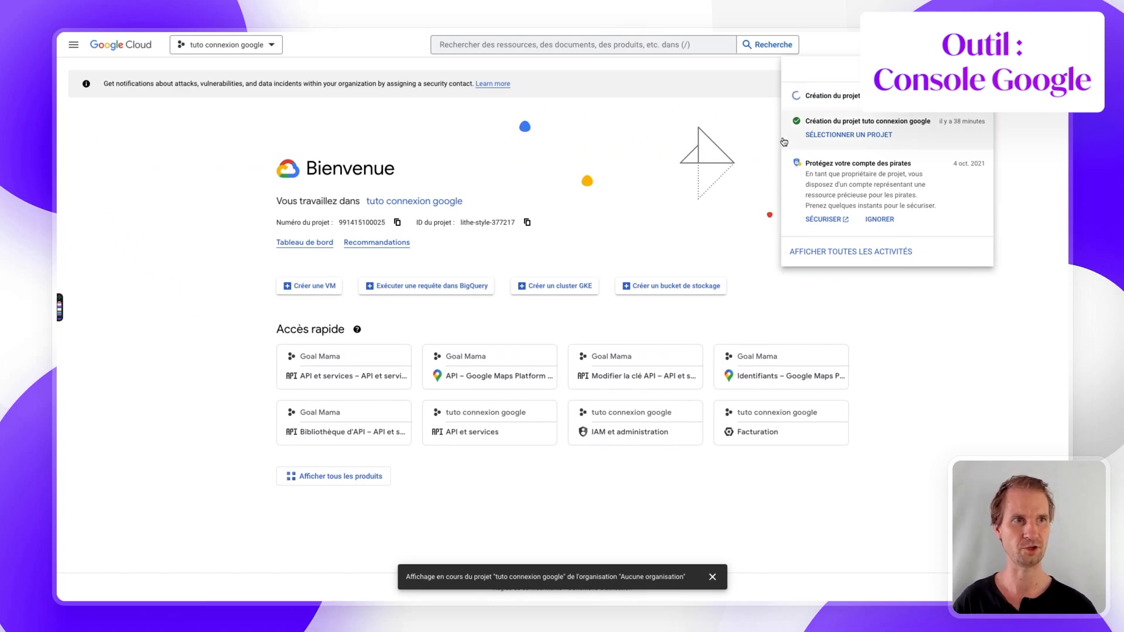
{"action": "left_click", "coordinate": [852, 110]}
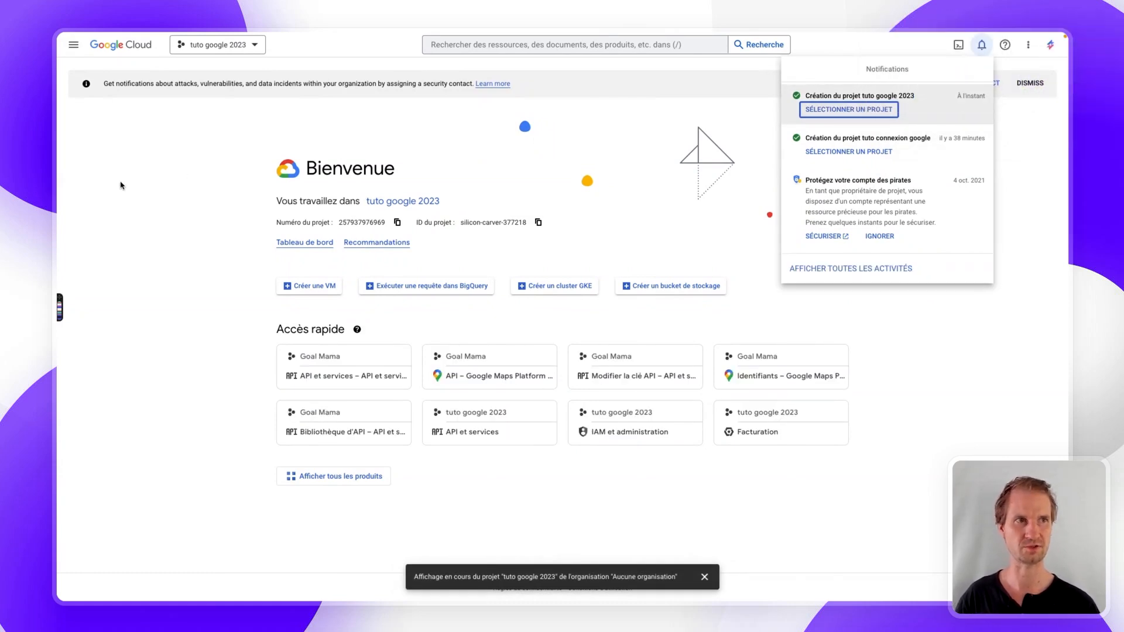
- Open the tuto google 2023 project and go to API et services > Identifiants
{"action": "left_click", "coordinate": [852, 108]}
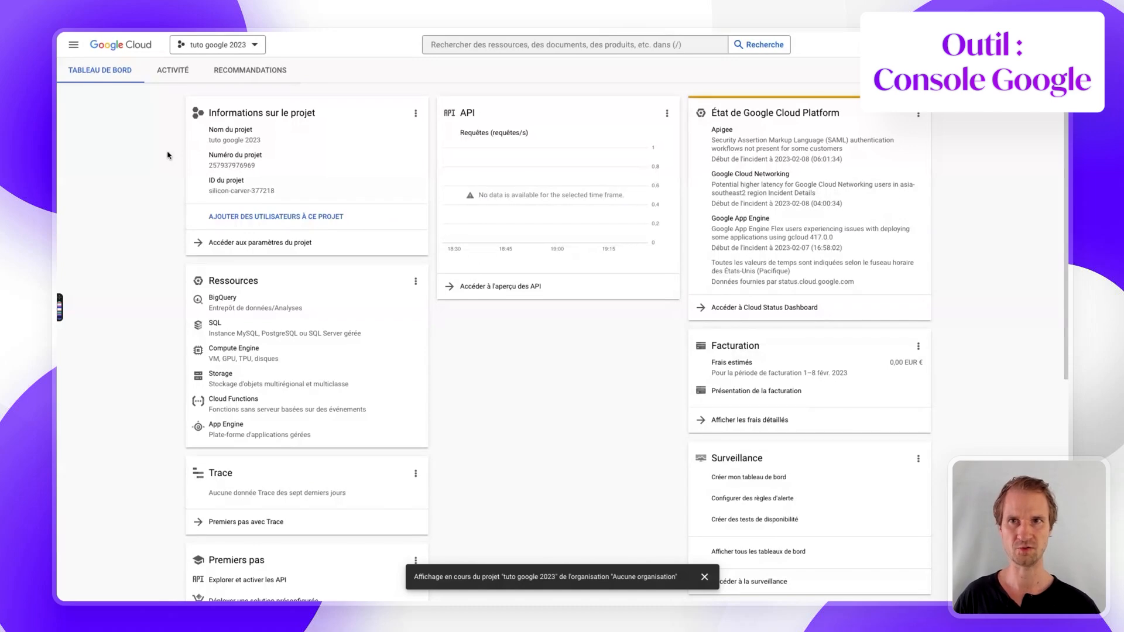
{"action": "left_click", "coordinate": [75, 46]}
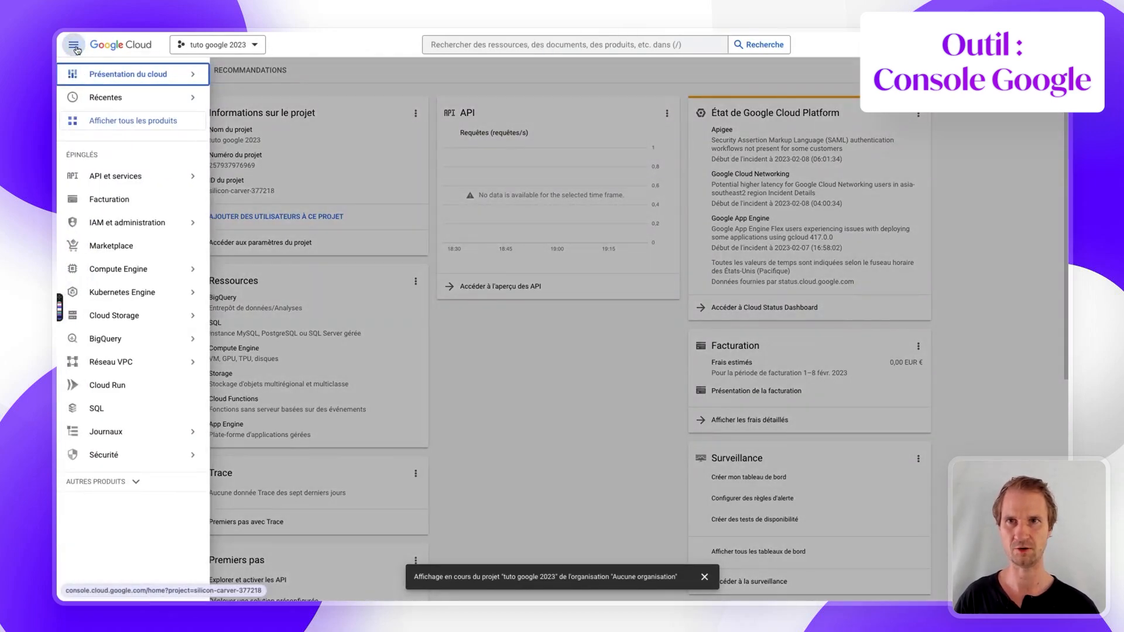
{"action": "mouse_move", "coordinate": [120, 185]}
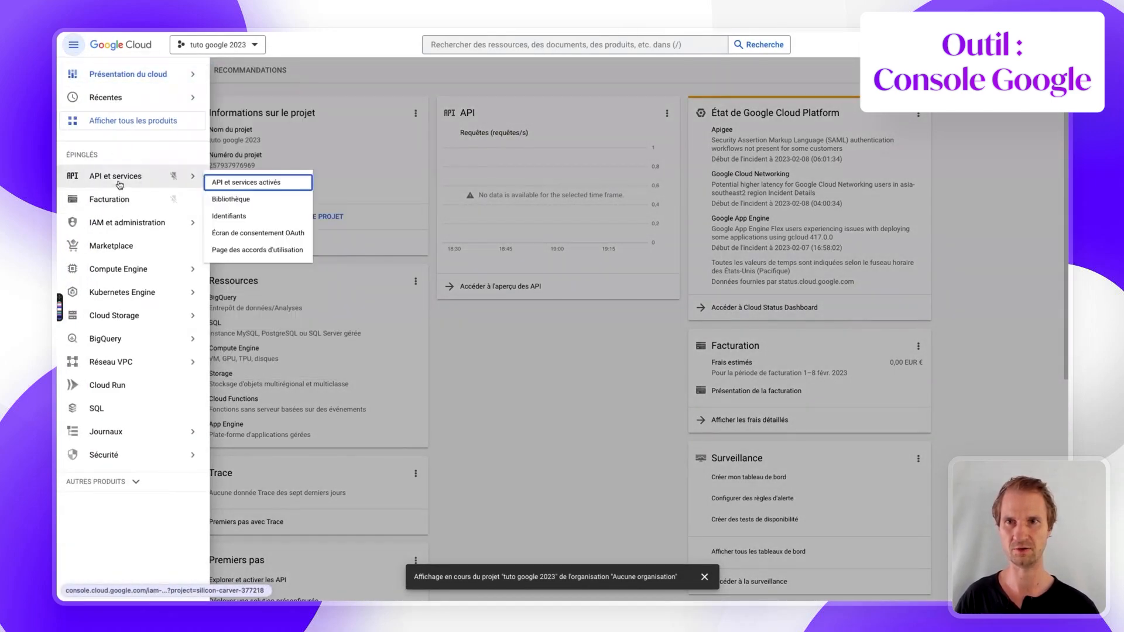
{"action": "left_click", "coordinate": [236, 216]}
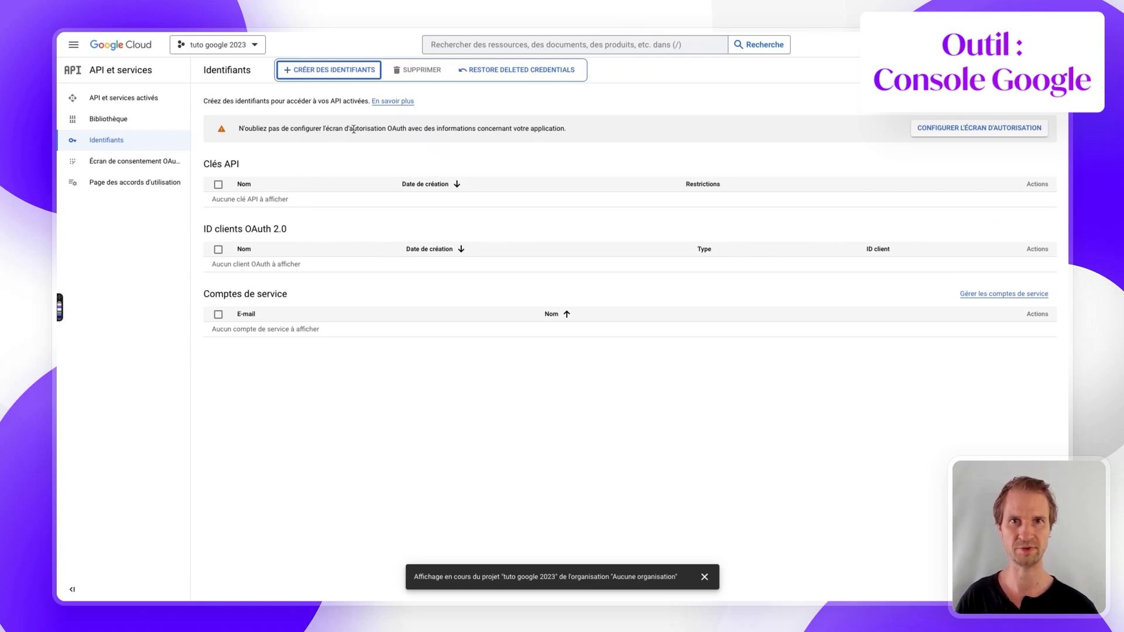
- Start an OAuth consent screen with the Externes user type
{"action": "left_click", "coordinate": [931, 129]}
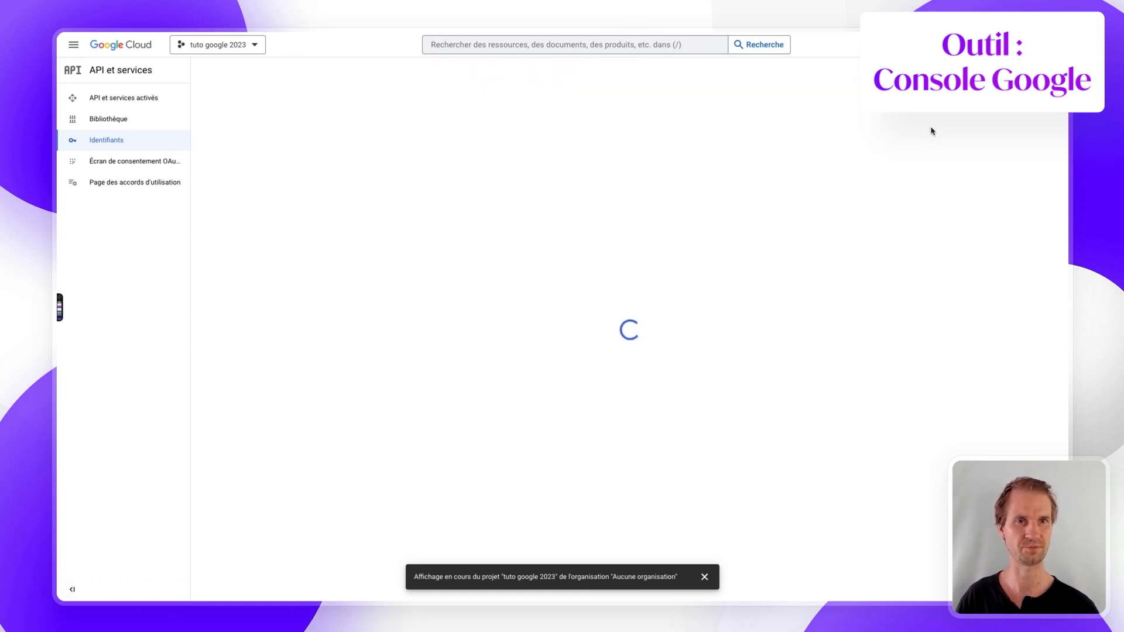
{"action": "left_click", "coordinate": [705, 578]}
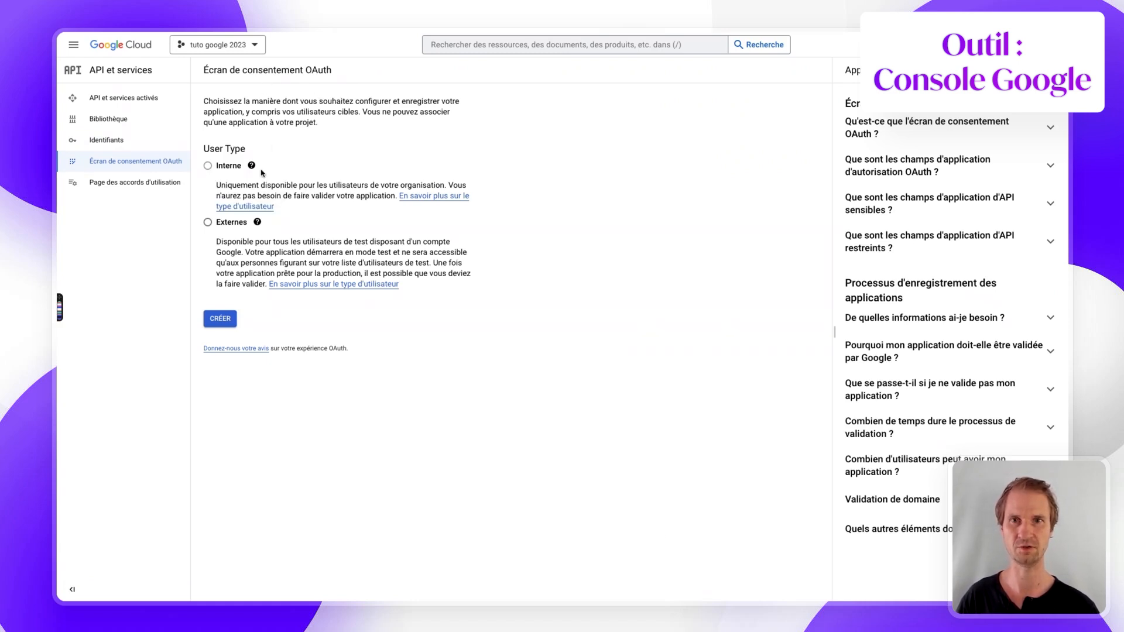
{"action": "left_click", "coordinate": [208, 221]}
{"action": "left_click", "coordinate": [221, 316]}
- Name the app 'Tuto connexion Google' and set the account e-mail as support contact
{"action": "left_click", "coordinate": [255, 199]}
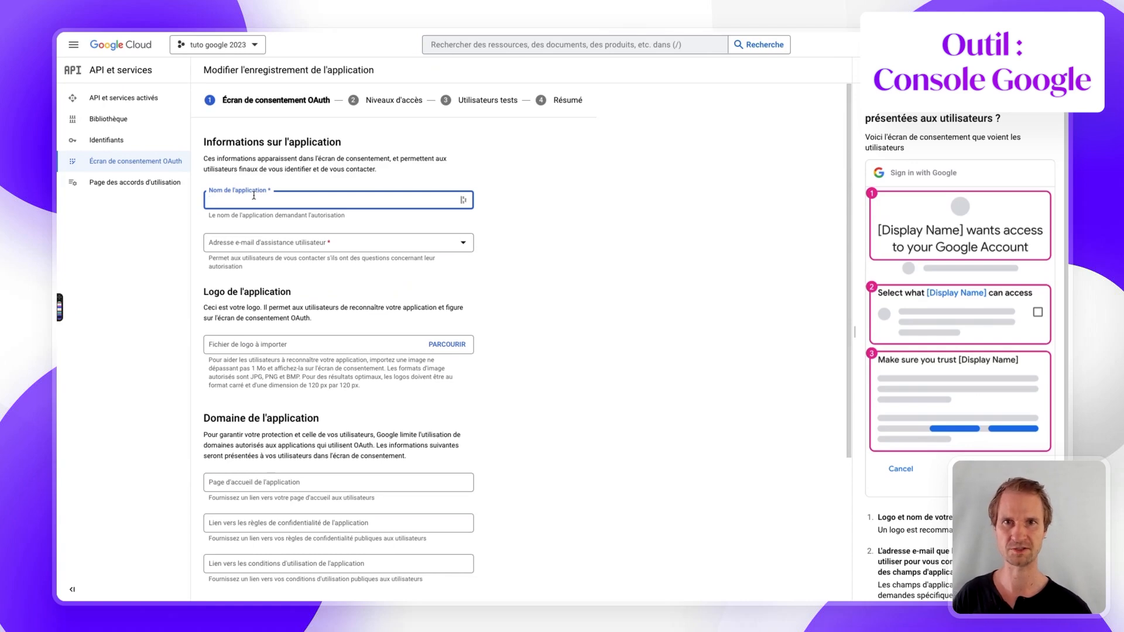
{"action": "type", "text": "Tuto connexion Google"}
{"action": "left_click", "coordinate": [387, 244]}
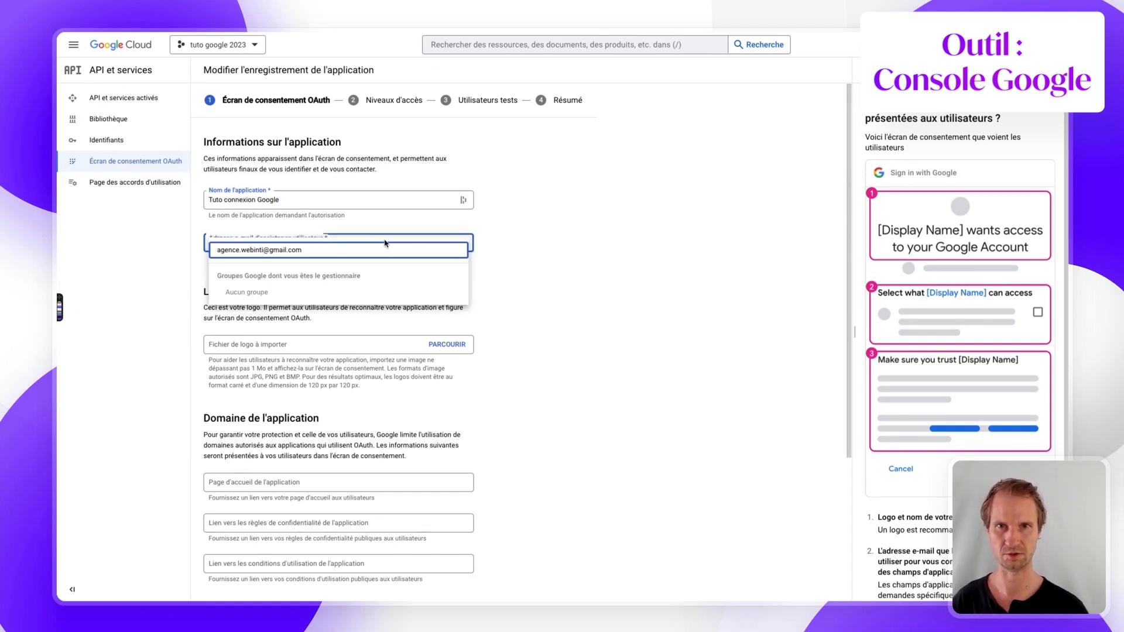
{"action": "left_click", "coordinate": [321, 253]}
- Add bubbleapps.io as authorized domain, enter the developer contact e-mail, and save
{"action": "scroll", "coordinate": [319, 335], "scroll_direction": "down", "scroll_amount": 3}
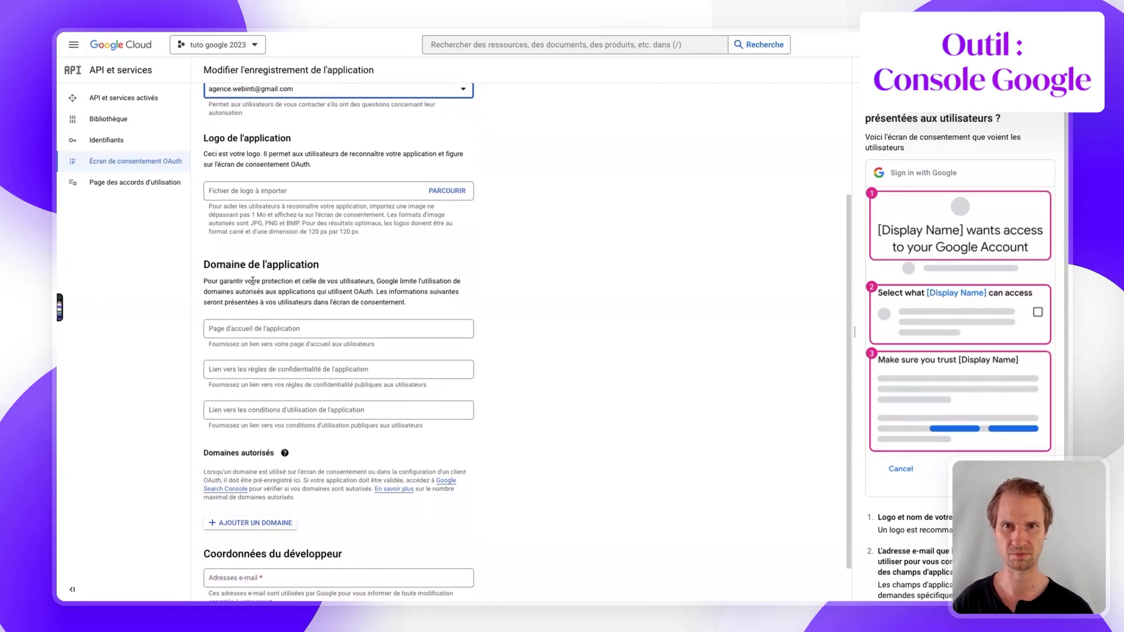
{"action": "scroll", "coordinate": [346, 370], "scroll_direction": "down", "scroll_amount": 1}
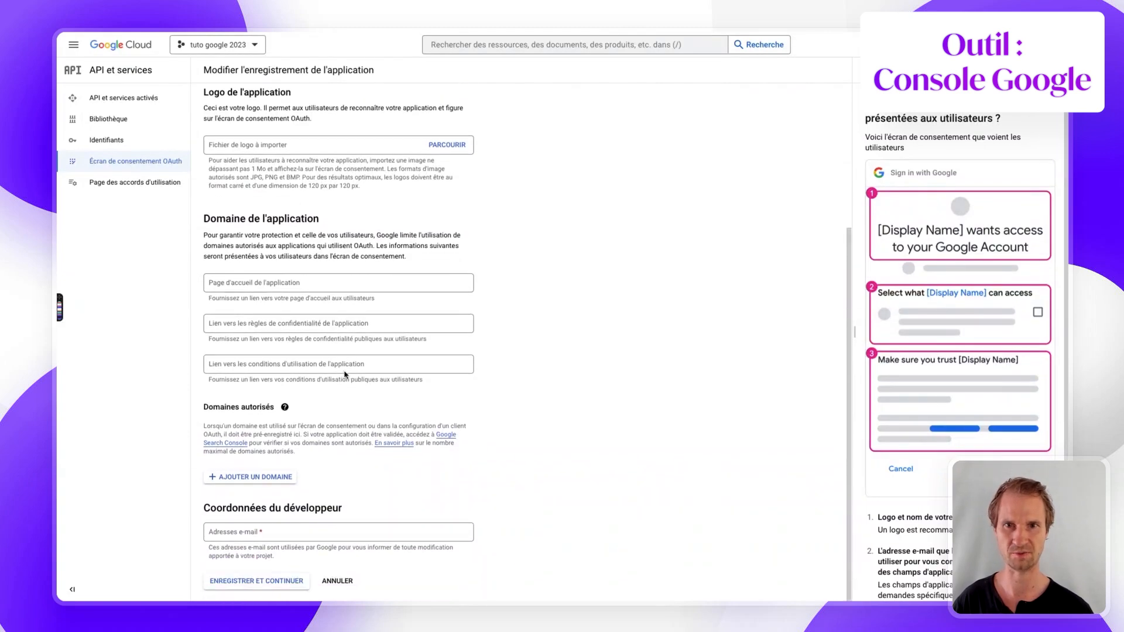
{"action": "left_click", "coordinate": [234, 478]}
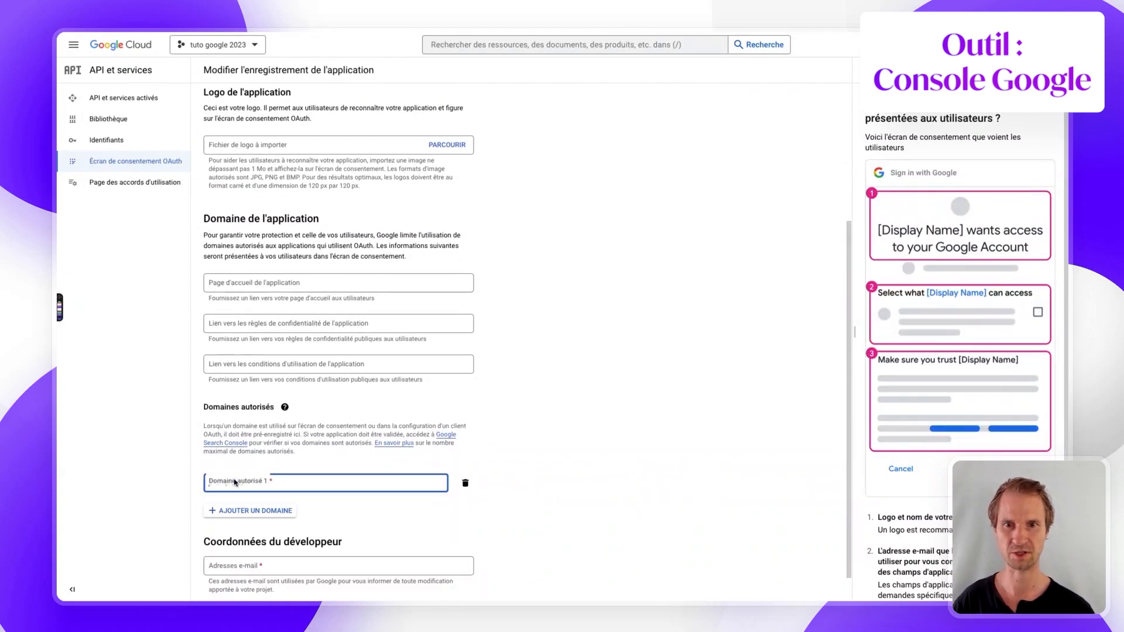
{"action": "type", "text": "bubbleapps.io"}
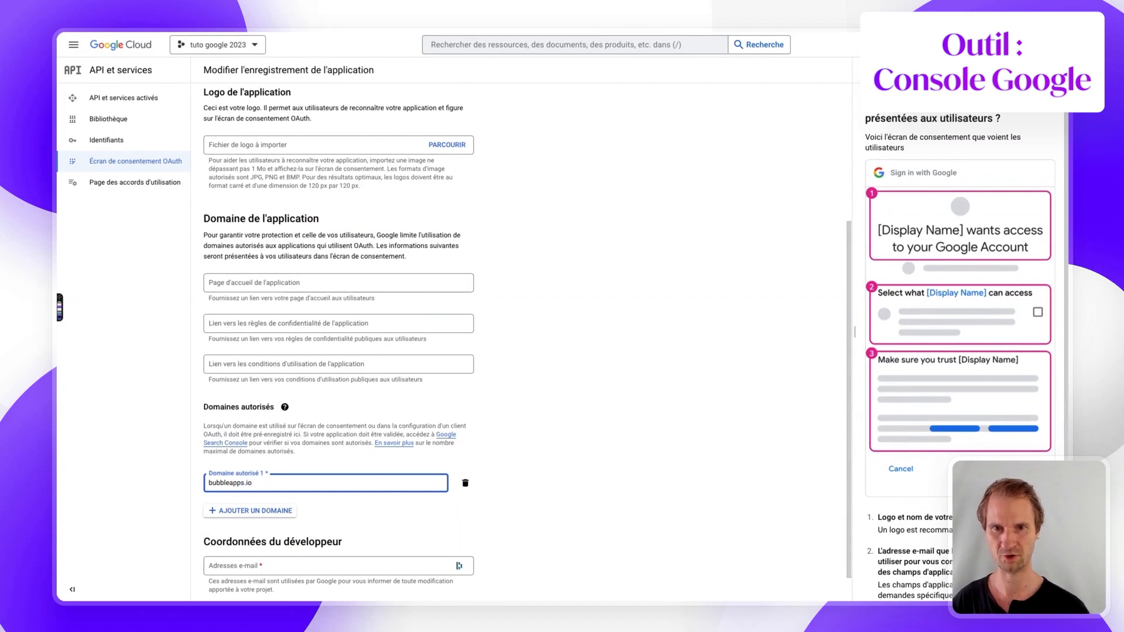
{"action": "scroll", "coordinate": [323, 525], "scroll_direction": "down", "scroll_amount": 1}
{"action": "left_click", "coordinate": [252, 533]}
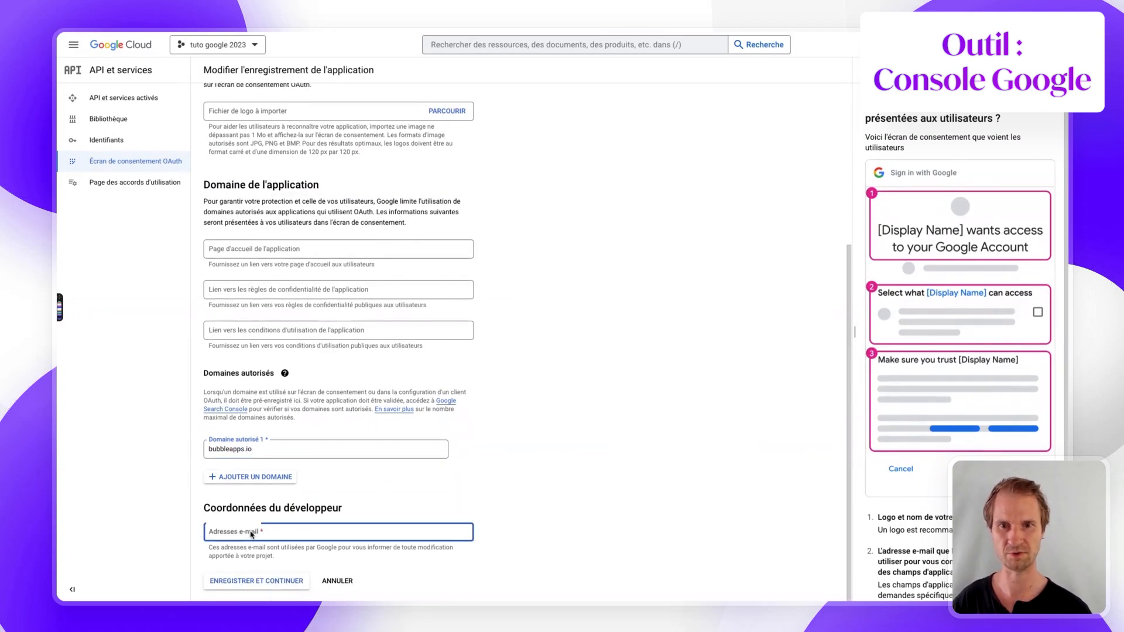
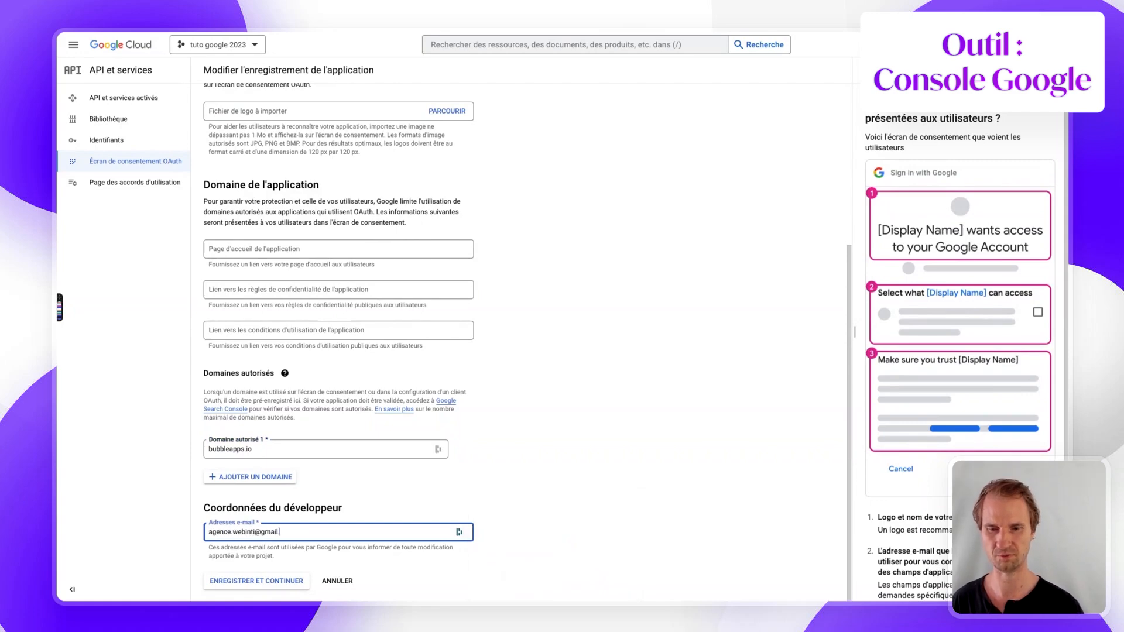
{"action": "left_click", "coordinate": [283, 581]}
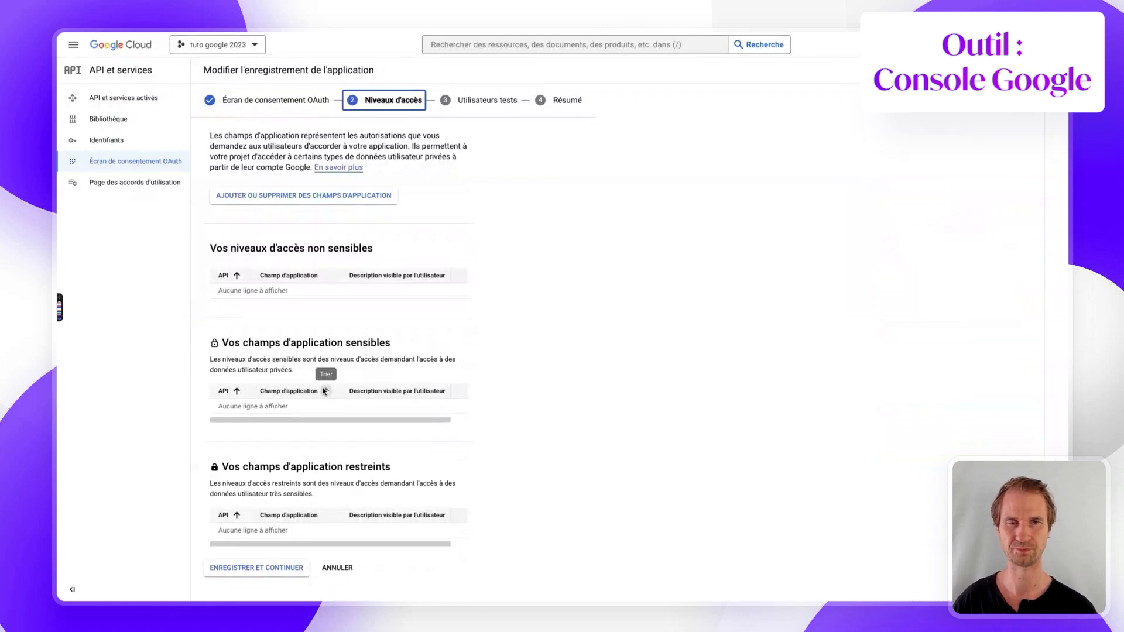
- Finish the scopes and test-users steps of the consent screen, then open Identifiants
{"action": "left_click", "coordinate": [257, 580]}
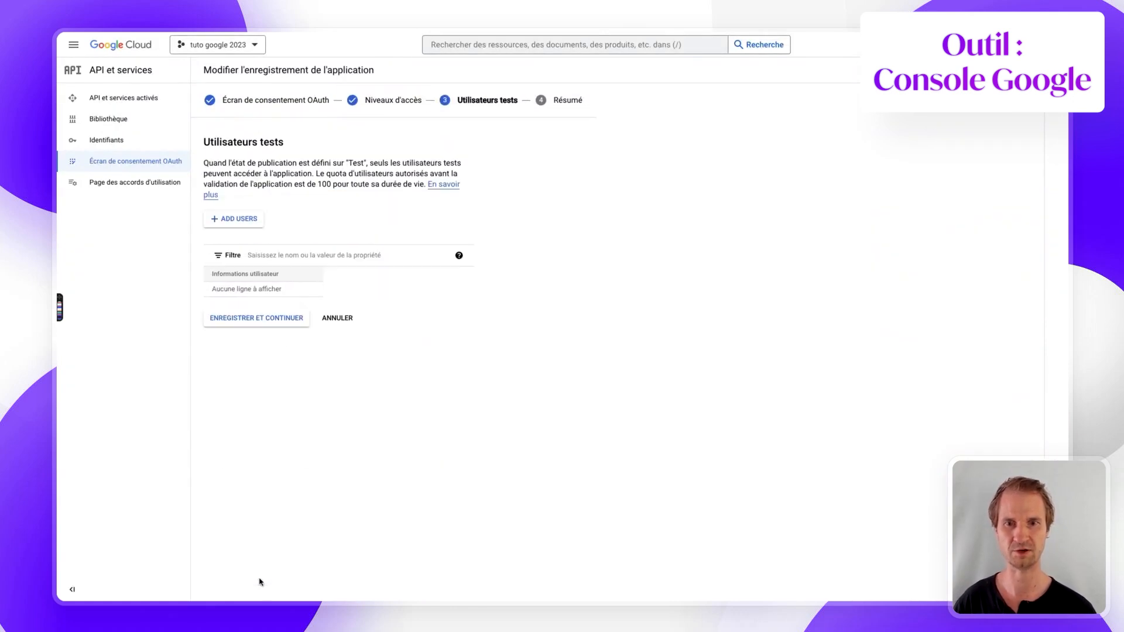
{"action": "left_click", "coordinate": [235, 319]}
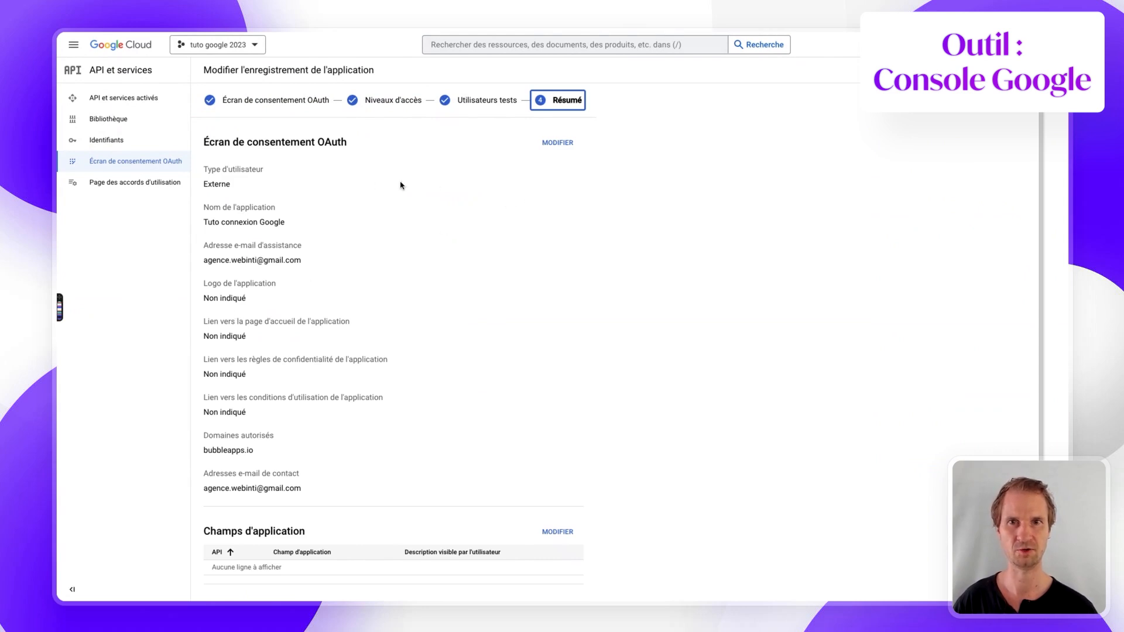
{"action": "scroll", "coordinate": [300, 189], "scroll_direction": "down", "scroll_amount": 5}
{"action": "scroll", "coordinate": [300, 189], "scroll_direction": "down", "scroll_amount": 1}
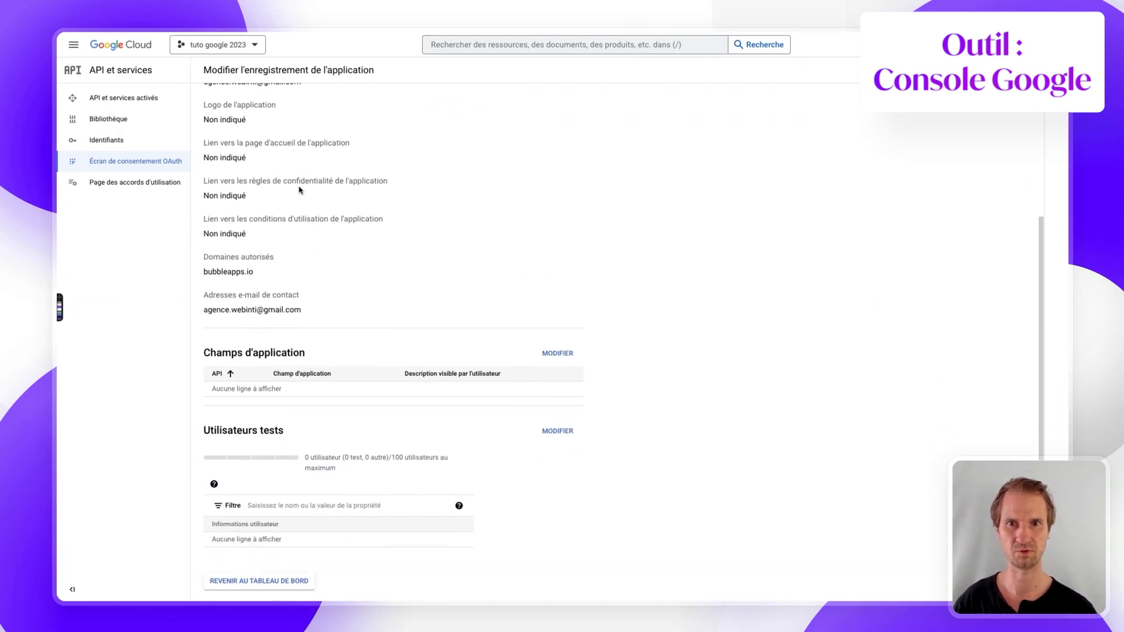
{"action": "left_click", "coordinate": [275, 583]}
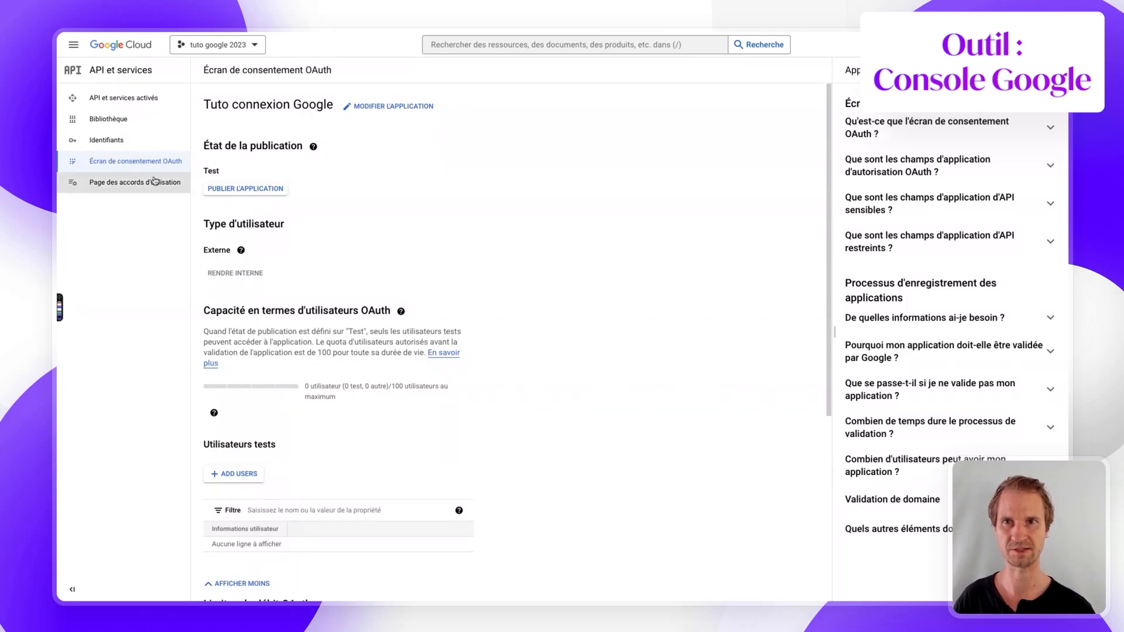
{"action": "left_click", "coordinate": [129, 163]}
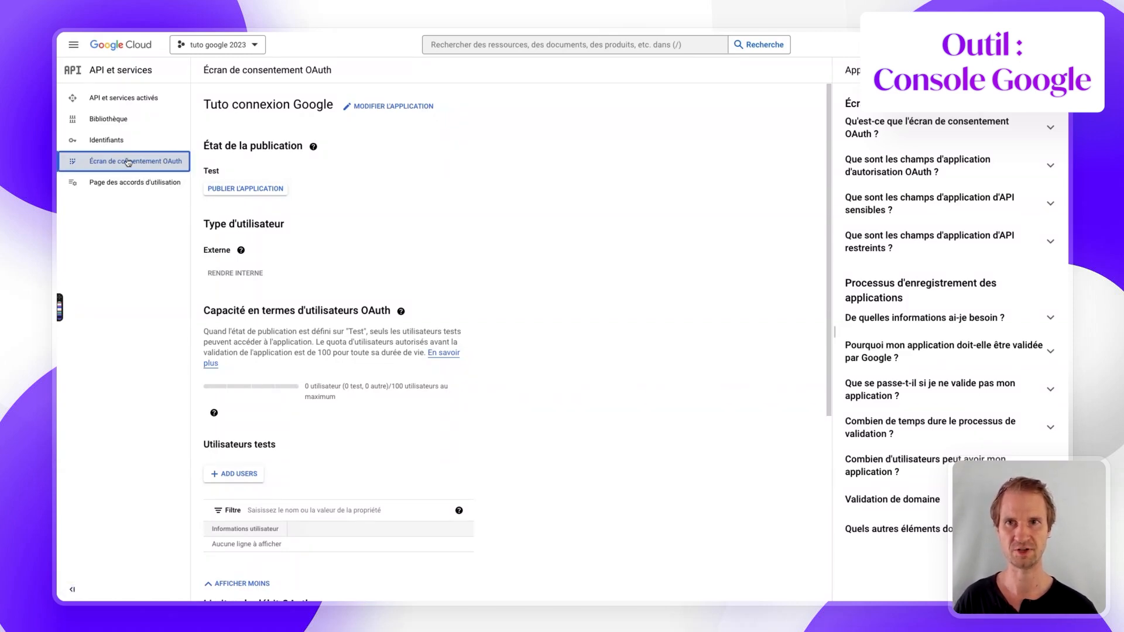
{"action": "left_click", "coordinate": [107, 141]}
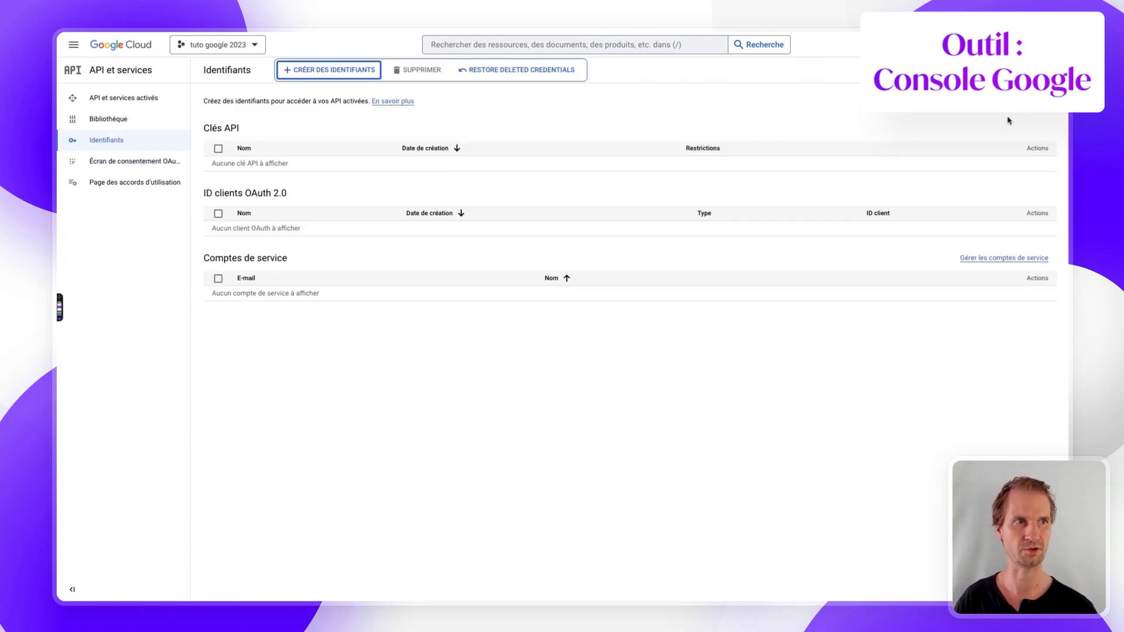
- Start an OAuth client ID of type Application Web named 'tuto connexion google'
{"action": "left_click", "coordinate": [304, 69]}
{"action": "left_click", "coordinate": [311, 116]}
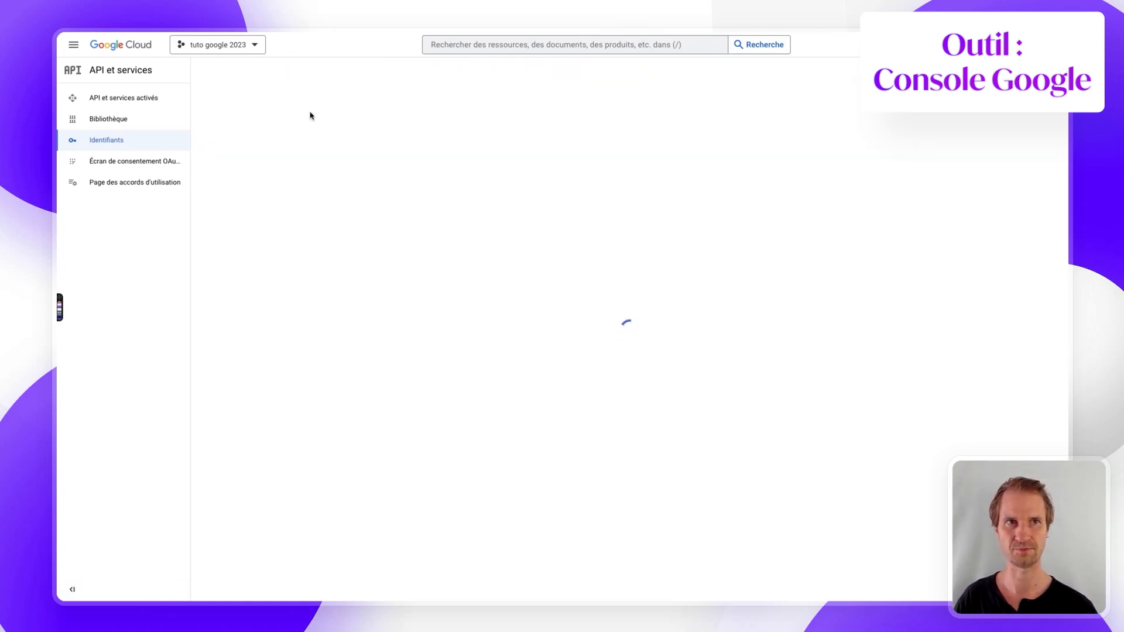
{"action": "left_click", "coordinate": [240, 170]}
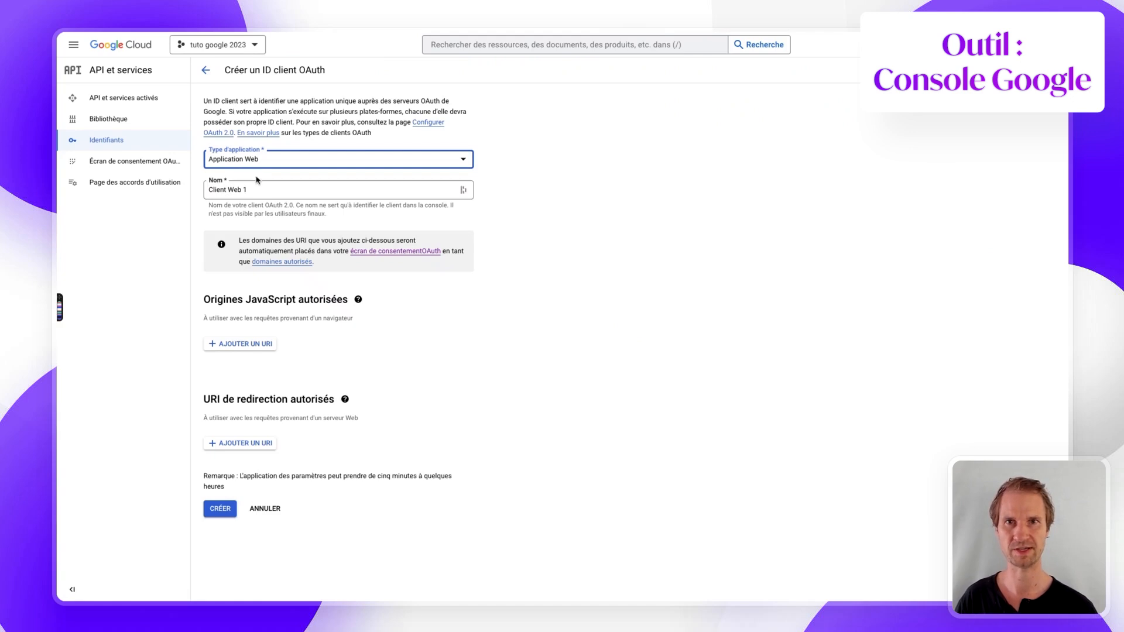
{"action": "triple_click", "coordinate": [247, 190]}
{"action": "type", "text": "tuto connexion google"}
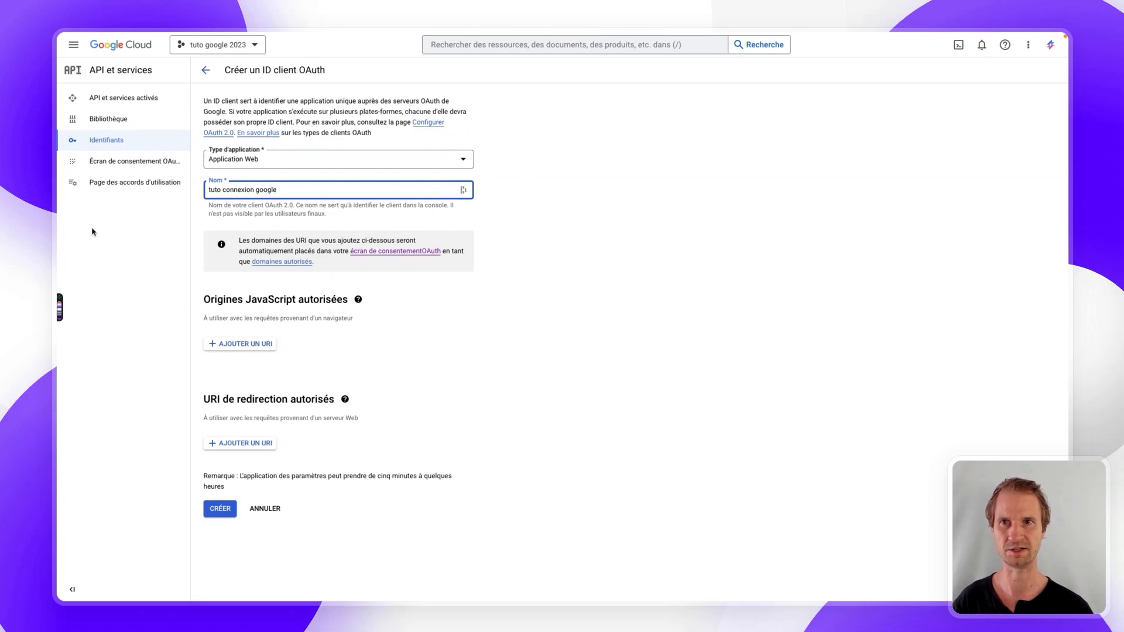
- Reload the Bubble editor and show the Google plugin's settings
{"action": "mouse_move", "coordinate": [58, 202]}
{"action": "left_click", "coordinate": [106, 216]}
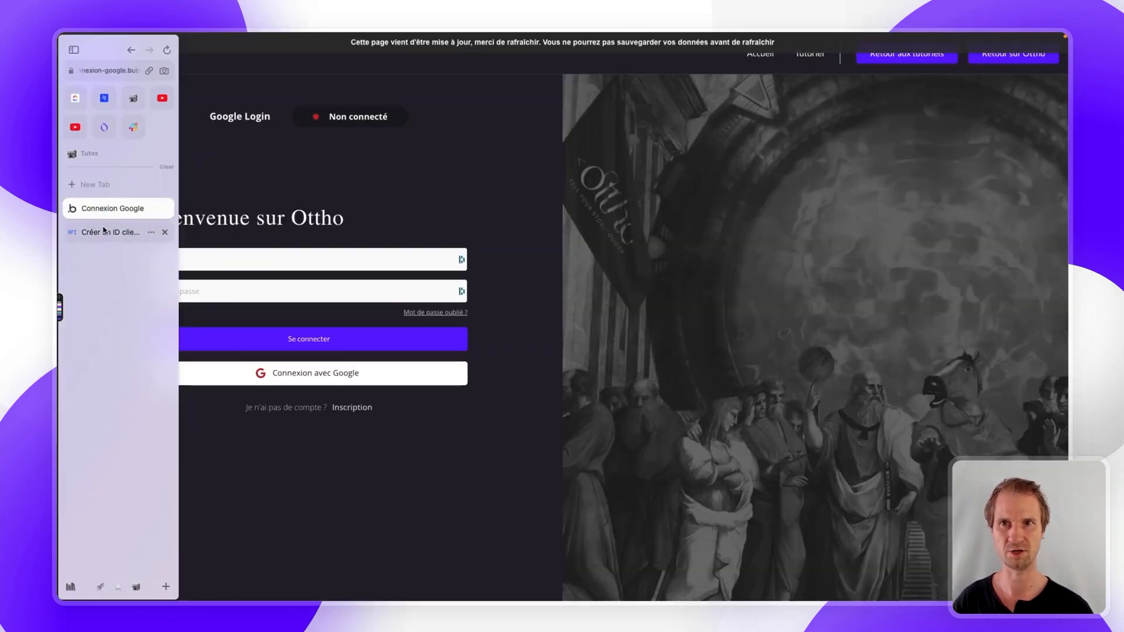
{"action": "key", "text": "super+r"}
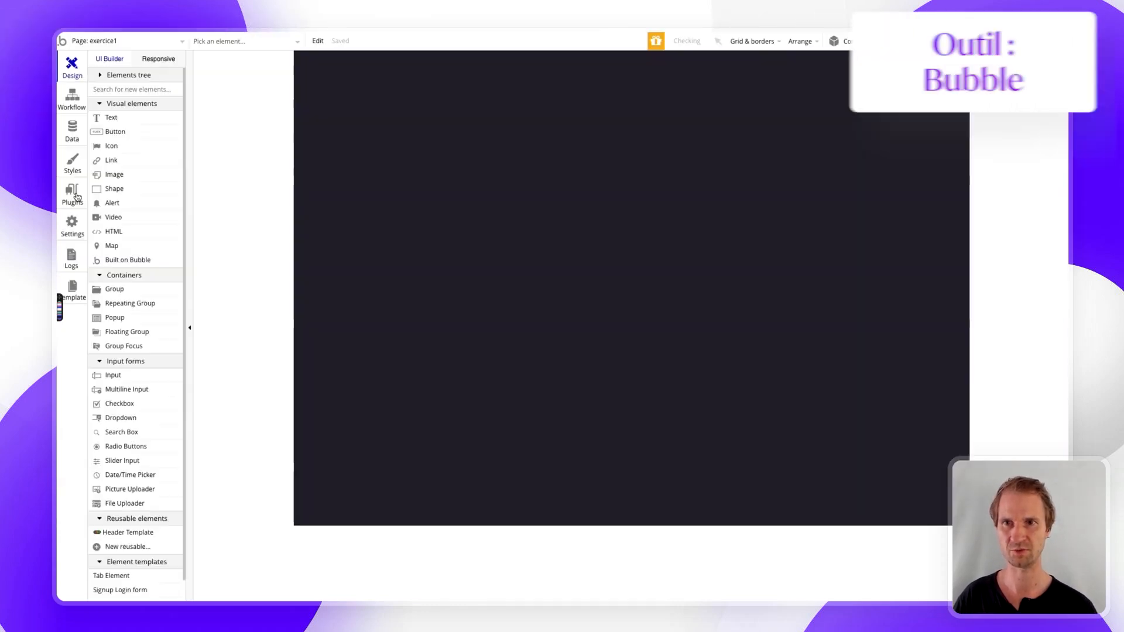
{"action": "left_click", "coordinate": [74, 195]}
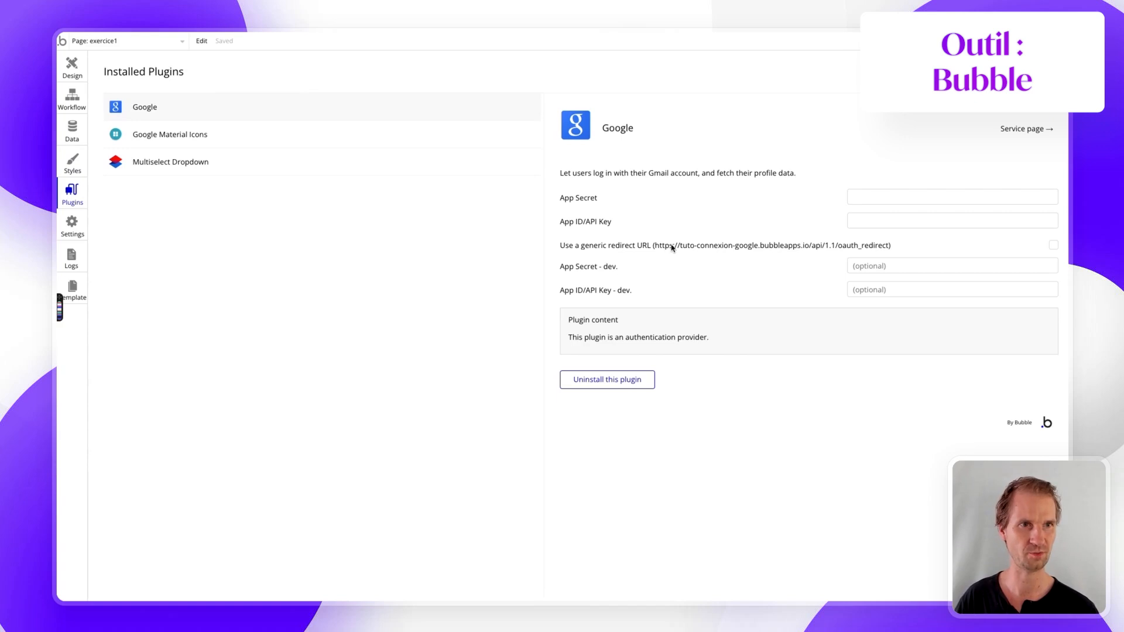
- Inspect the redirect caption and select the oauth_redirect URL text in DevTools
{"action": "right_click", "coordinate": [789, 248]}
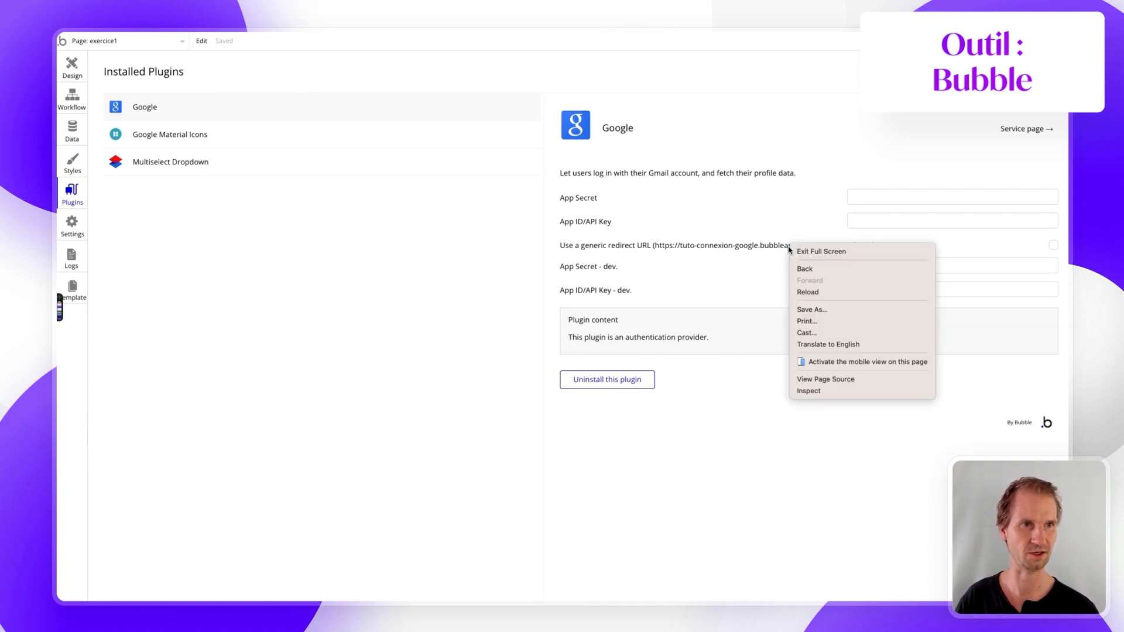
{"action": "left_click", "coordinate": [805, 392]}
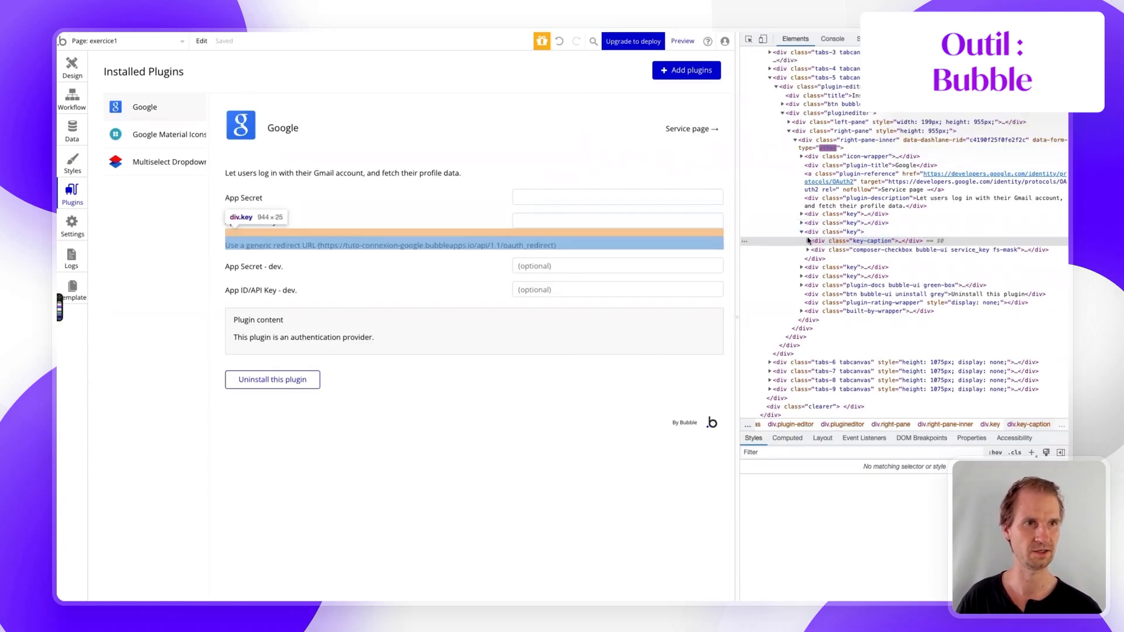
{"action": "left_click", "coordinate": [808, 241]}
{"action": "double_click", "coordinate": [921, 258]}
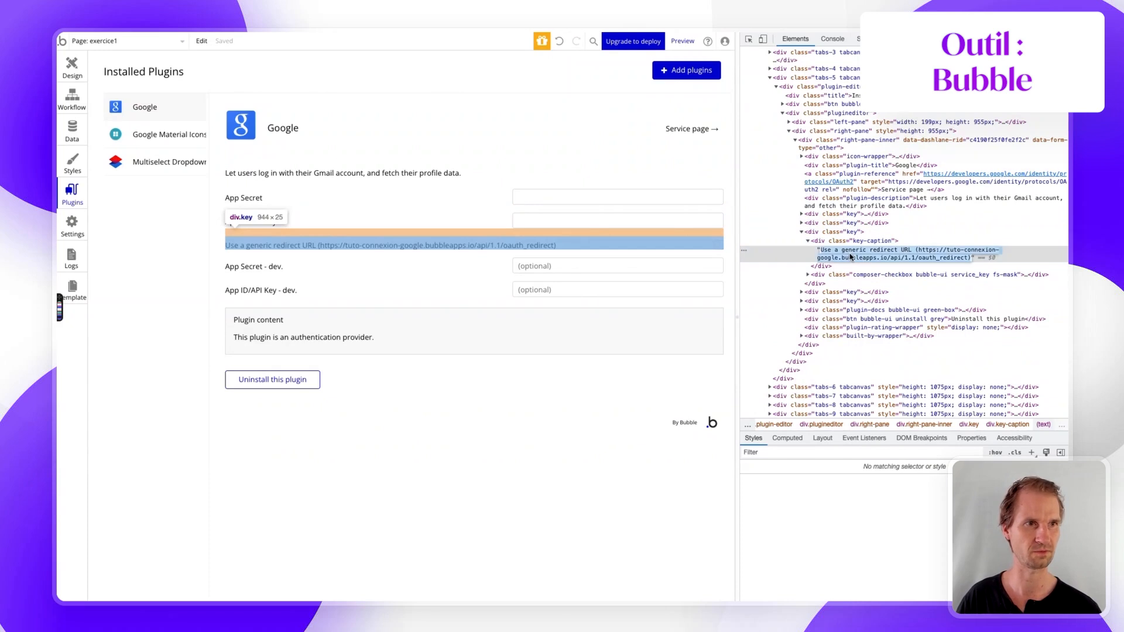
{"action": "left_click", "coordinate": [921, 251]}
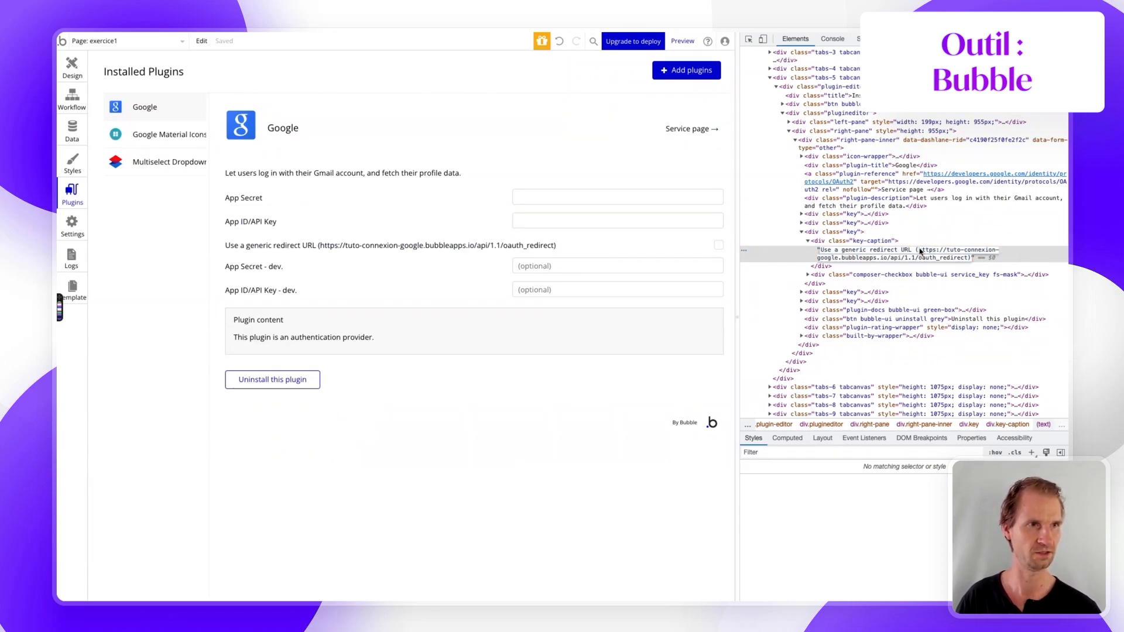
{"action": "left_click_drag", "start_coordinate": [921, 250], "coordinate": [965, 263]}
{"action": "key", "text": "ctrl+c"}
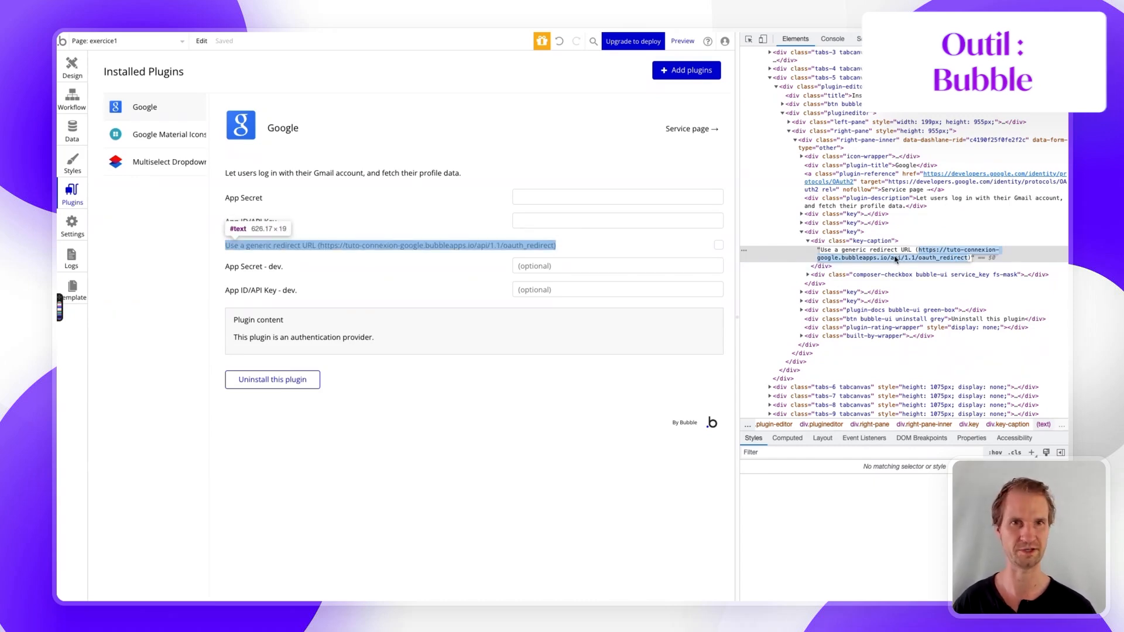
{"action": "mouse_move", "coordinate": [59, 228]}
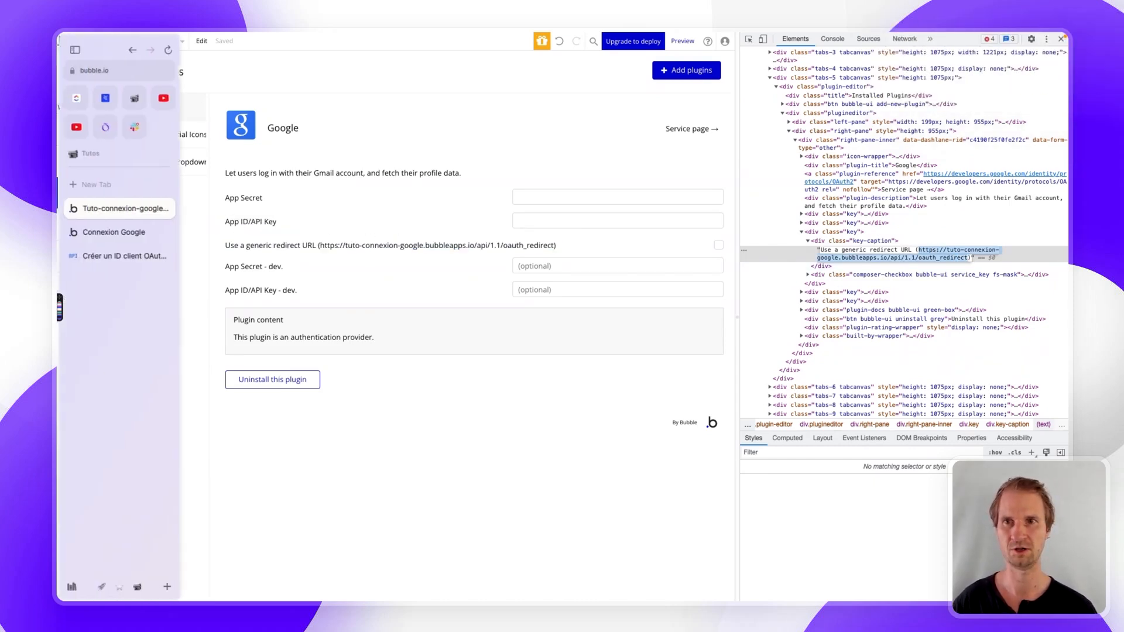
{"action": "left_click", "coordinate": [89, 256]}
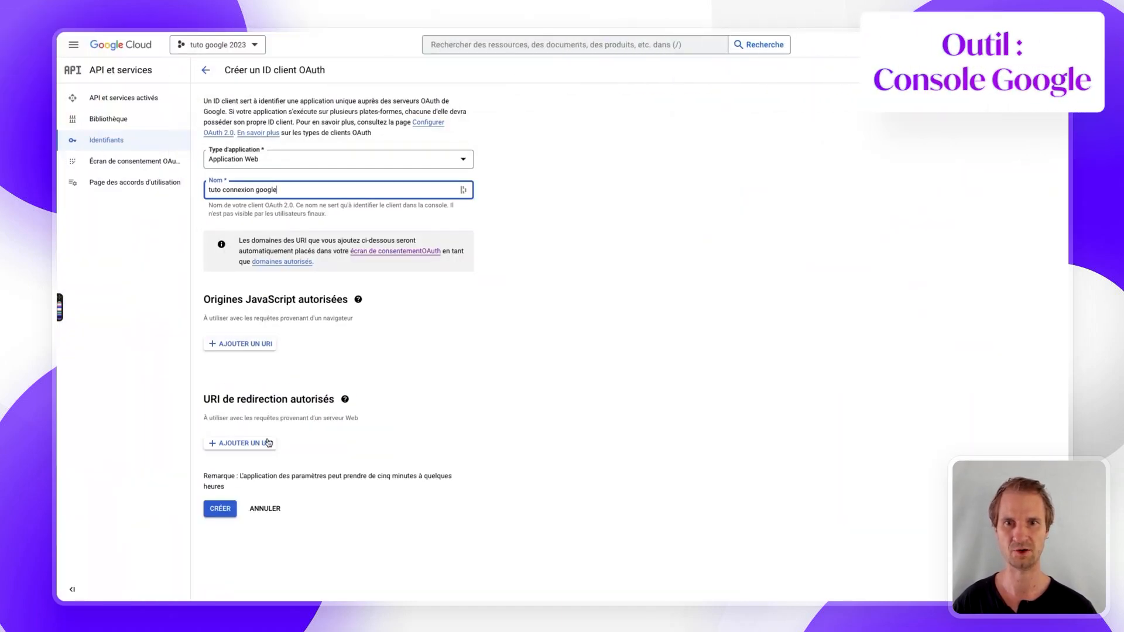
- Add Bubble's oauth_redirect URL as an authorized redirect URI and create the OAuth client
{"action": "left_click", "coordinate": [261, 444]}
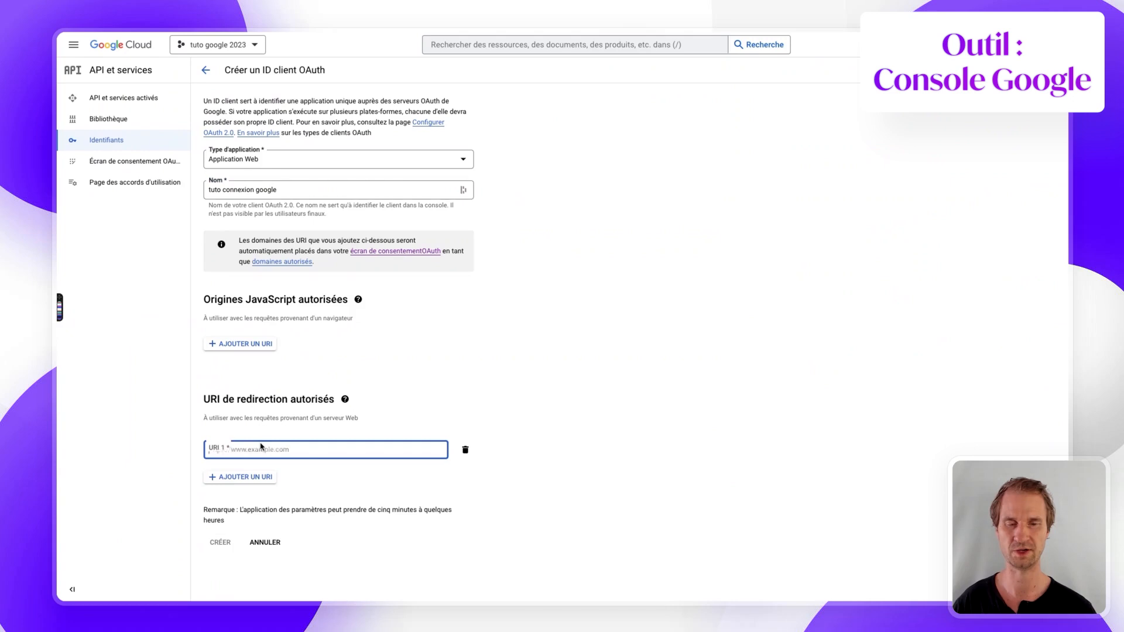
{"action": "key", "text": "ctrl+v"}
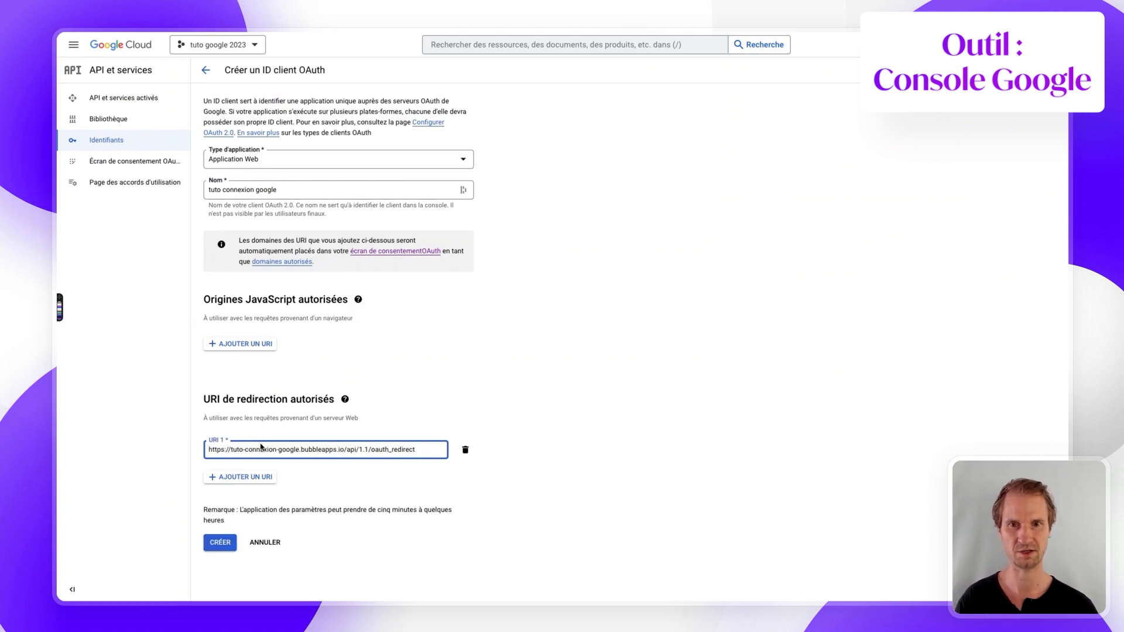
{"action": "left_click", "coordinate": [220, 543]}
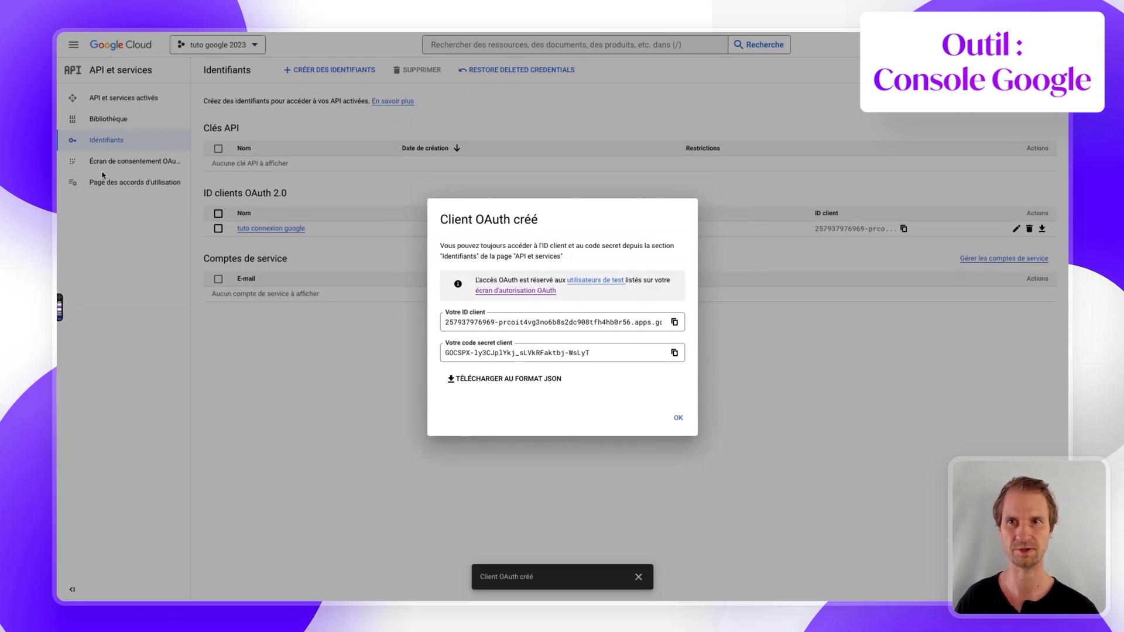
{"action": "mouse_move", "coordinate": [59, 176]}
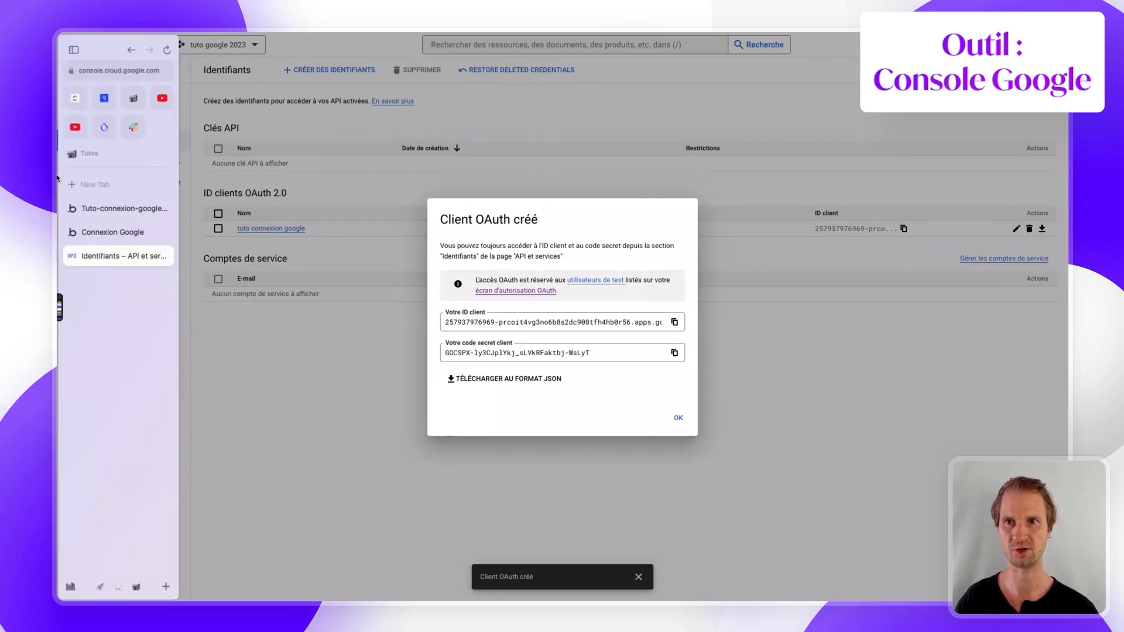
{"action": "left_click", "coordinate": [107, 208]}
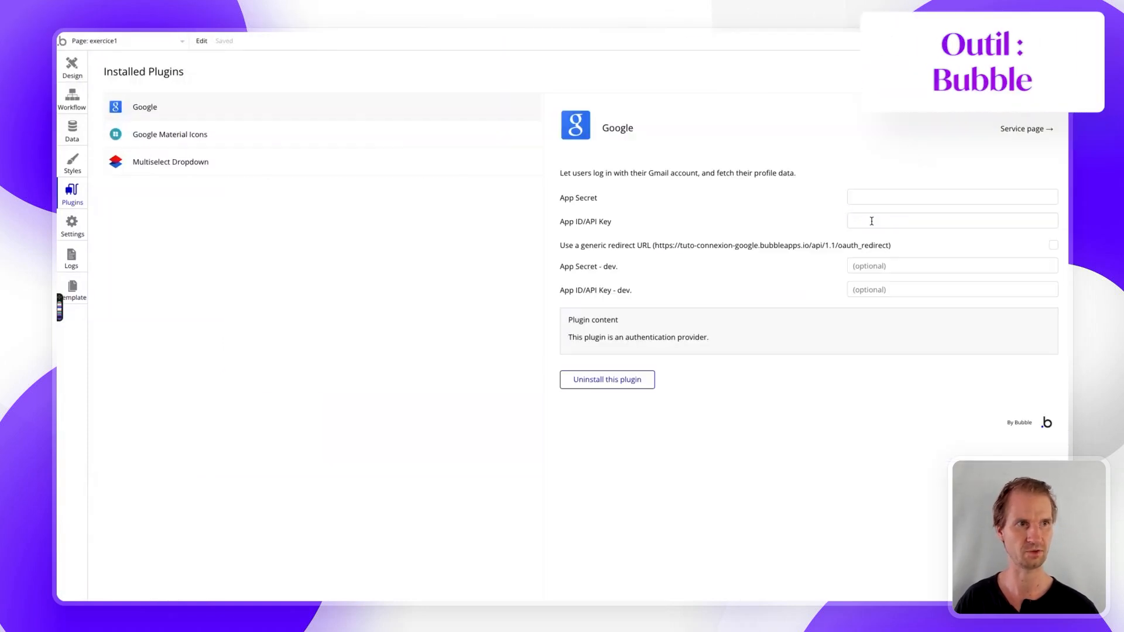
- Paste the OAuth client ID into App ID/API Key and App ID/API Key - dev
{"action": "left_click", "coordinate": [870, 221]}
{"action": "key", "text": "super+v"}
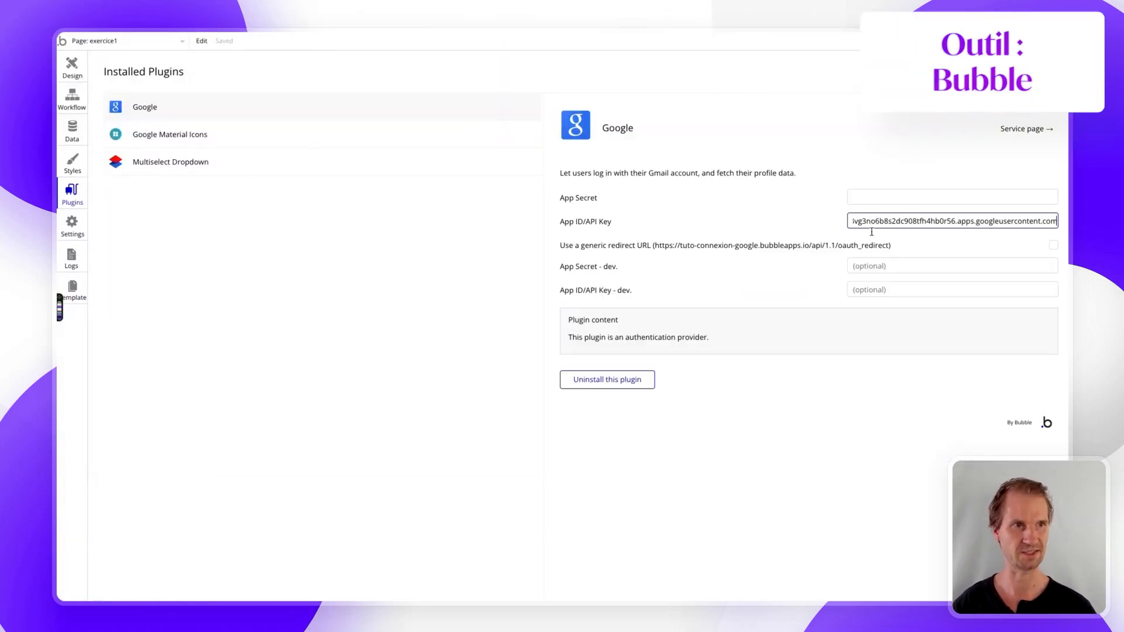
{"action": "left_click", "coordinate": [869, 288]}
{"action": "key", "text": "super+v"}
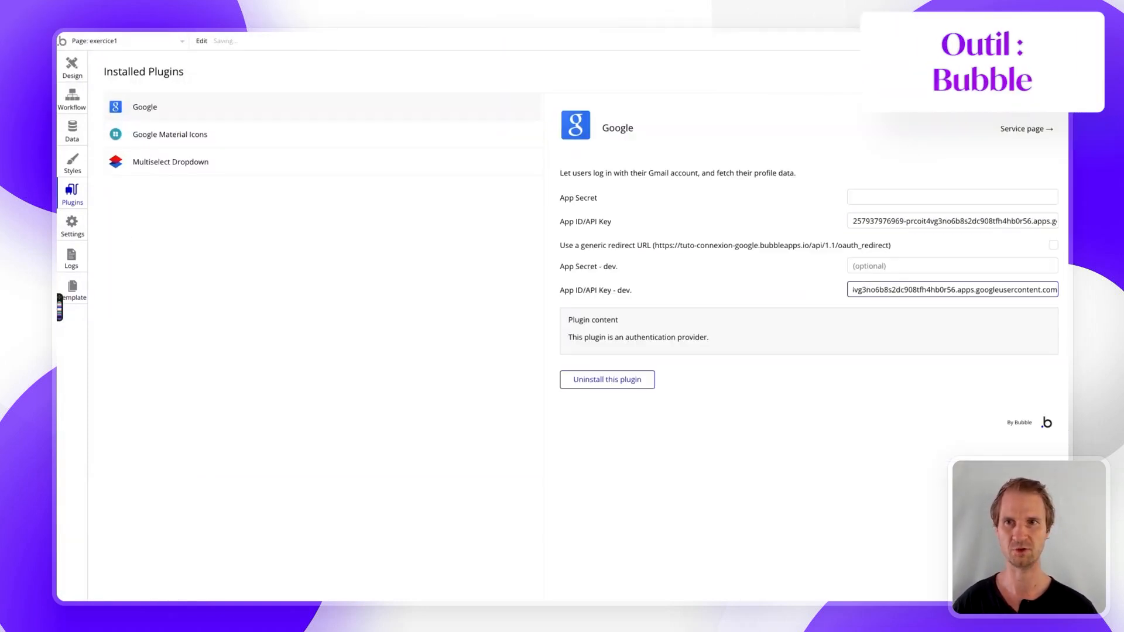
- Copy the client secret from Google Cloud into App Secret and App Secret - dev
{"action": "left_click", "coordinate": [105, 257]}
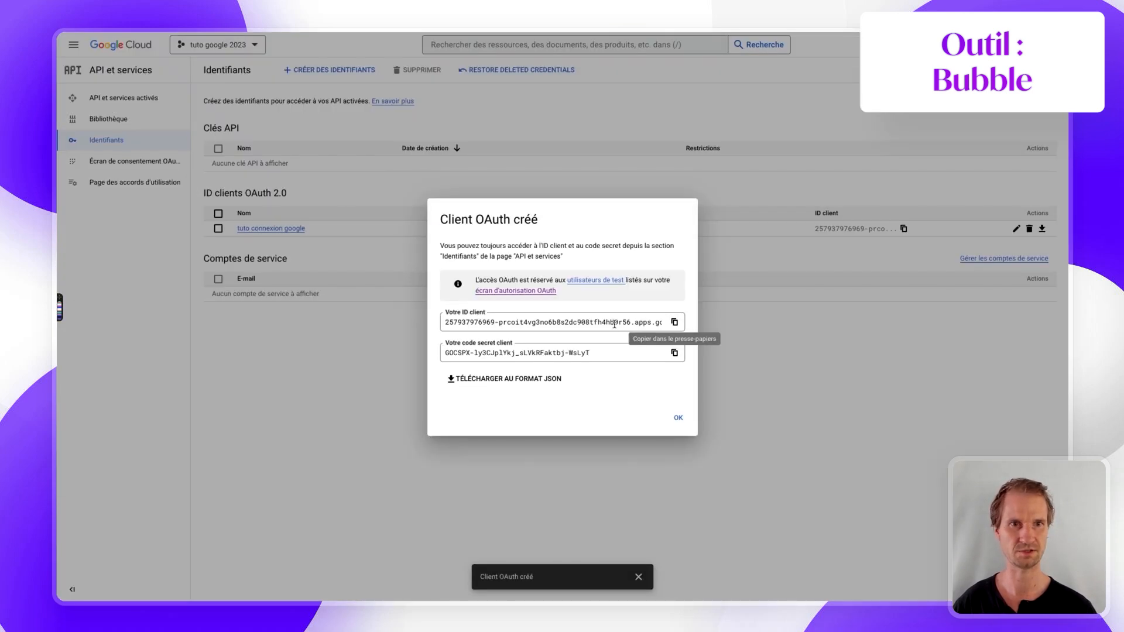
{"action": "left_click", "coordinate": [674, 352]}
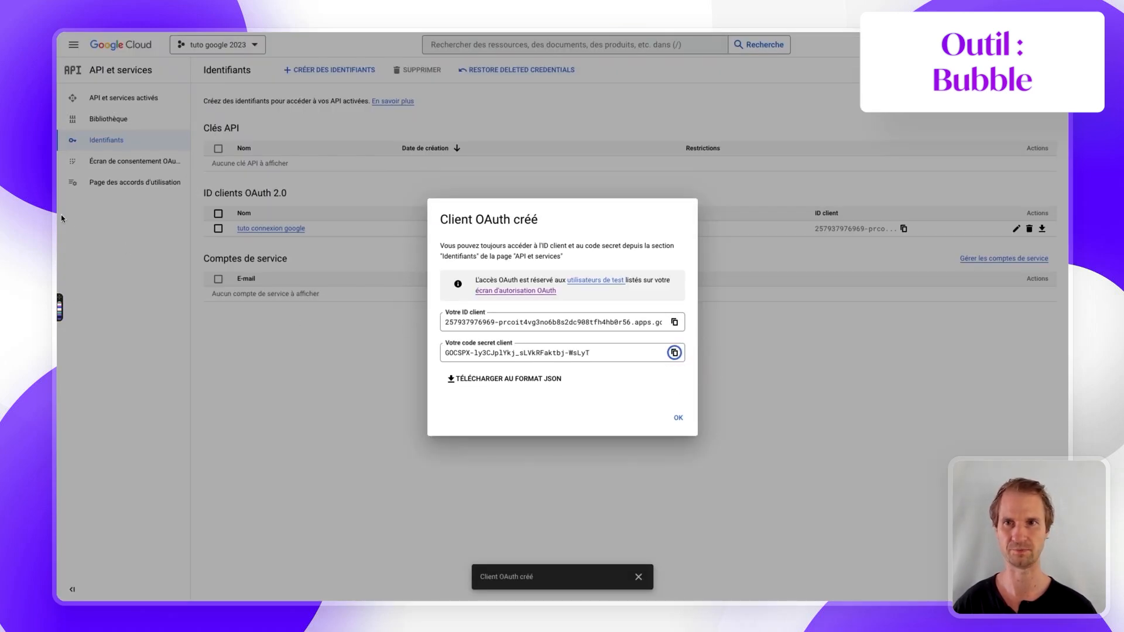
{"action": "left_click", "coordinate": [108, 208]}
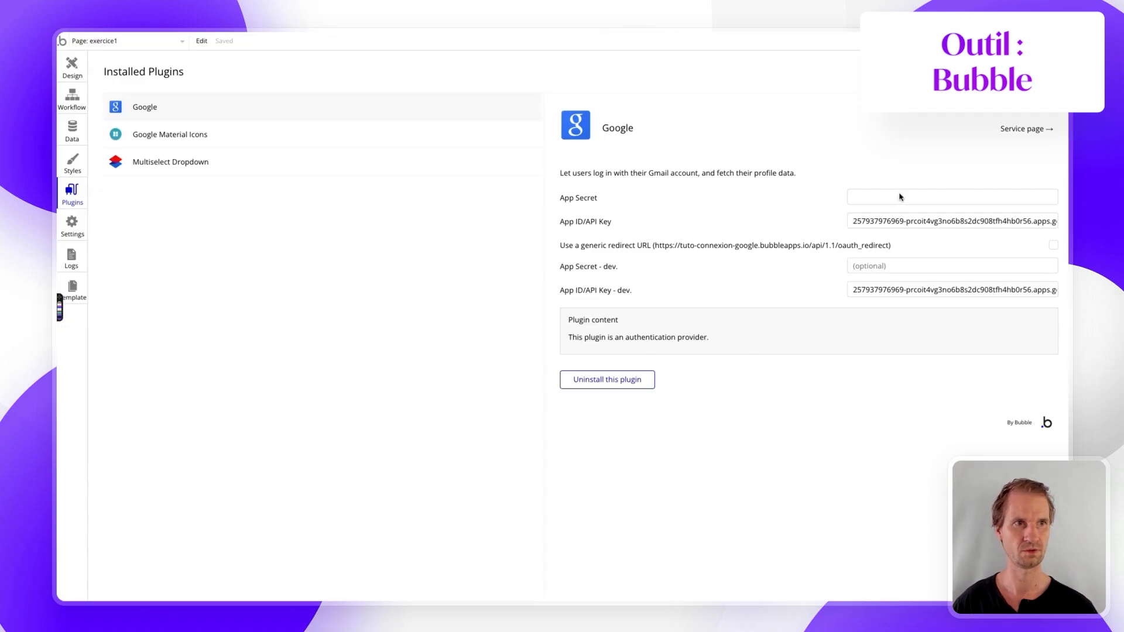
{"action": "left_click", "coordinate": [933, 203]}
{"action": "key", "text": "ctrl+v"}
{"action": "left_click", "coordinate": [923, 264]}
{"action": "key", "text": "ctrl+v"}
{"action": "left_click", "coordinate": [772, 222]}
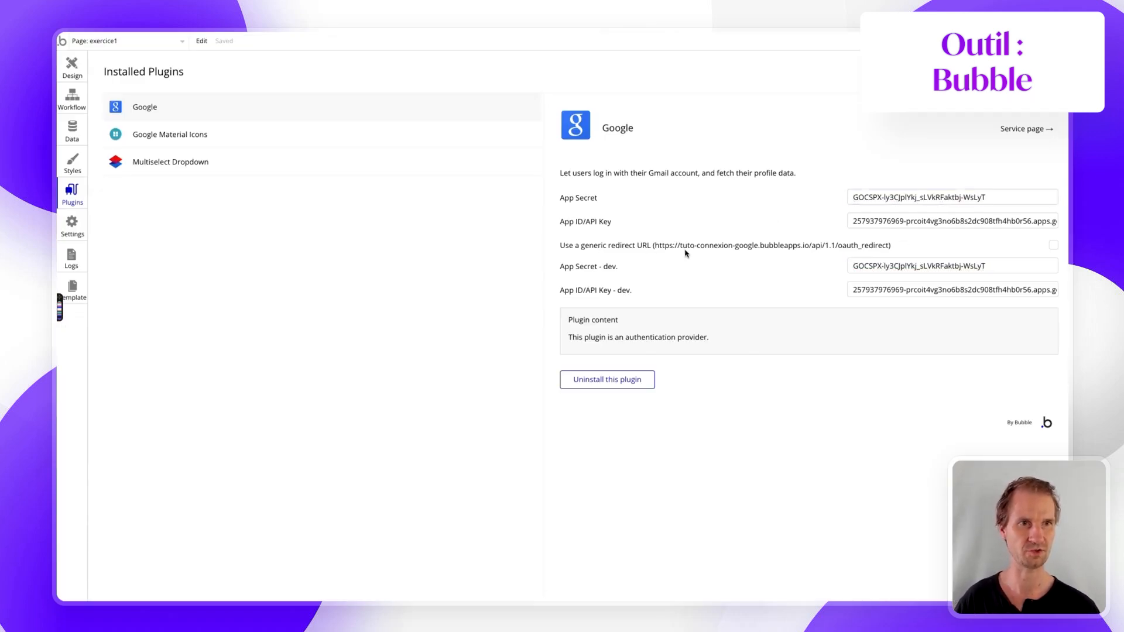
{"action": "left_click", "coordinate": [72, 106]}
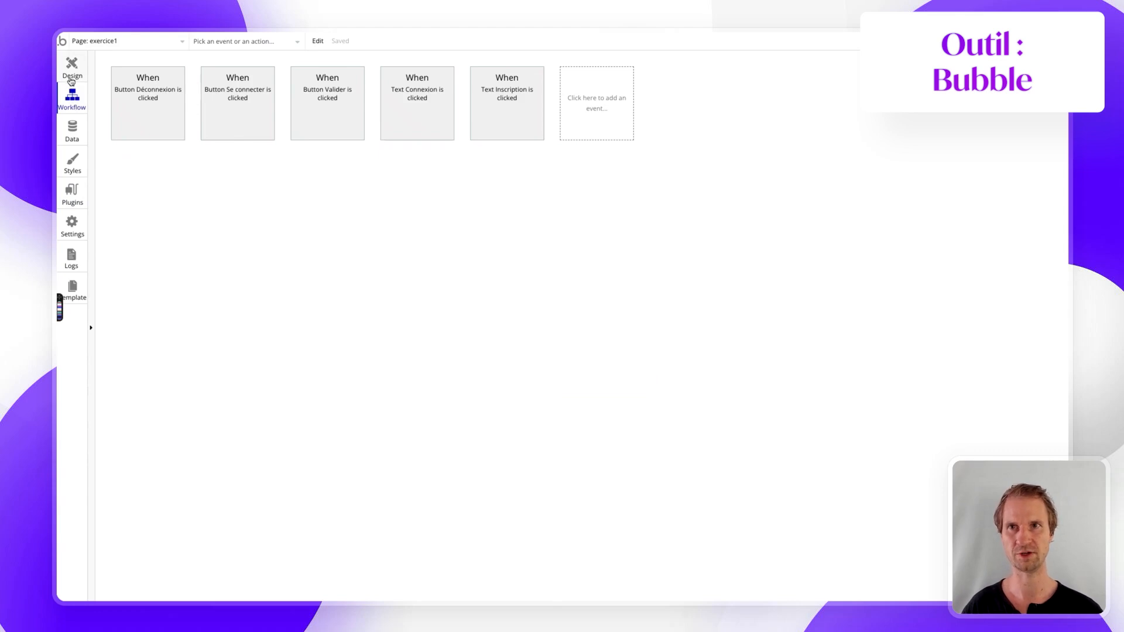
- Create a click workflow for the Group GOOGLE button inside Group LOGIN
{"action": "left_click", "coordinate": [72, 78]}
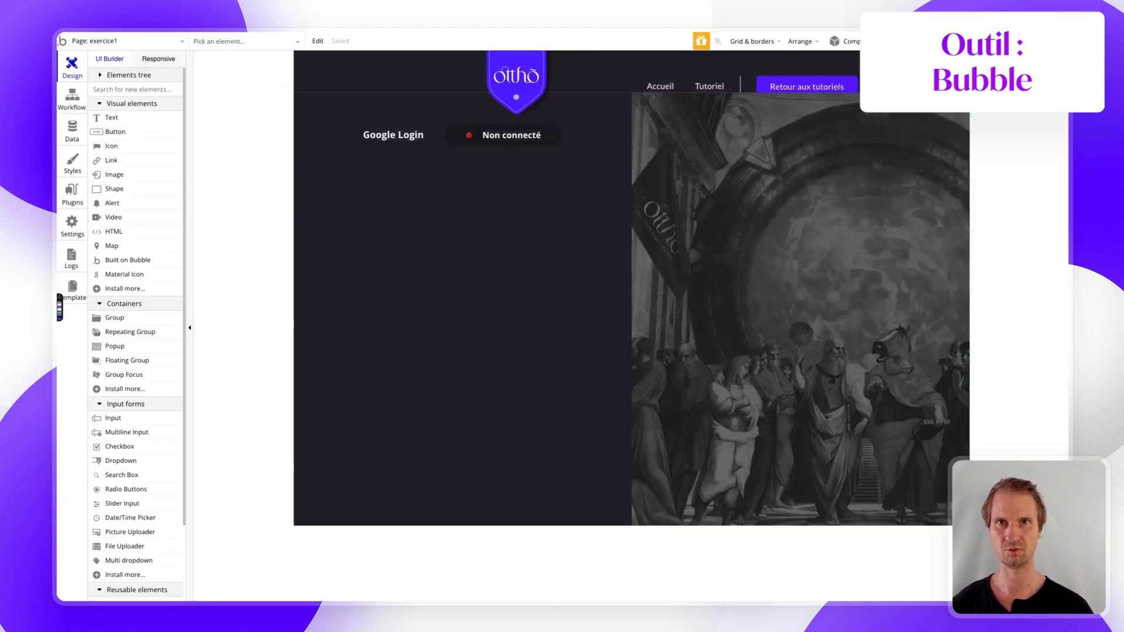
{"action": "left_click", "coordinate": [251, 42]}
{"action": "type", "text": "log"}
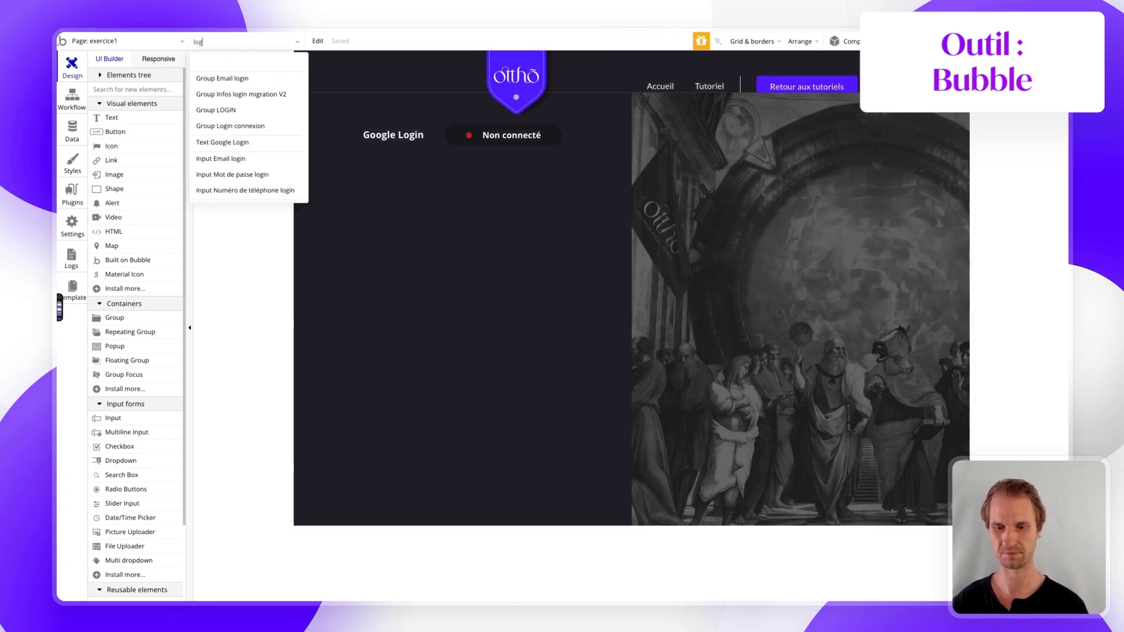
{"action": "type", "text": "i"}
{"action": "left_click", "coordinate": [240, 110]}
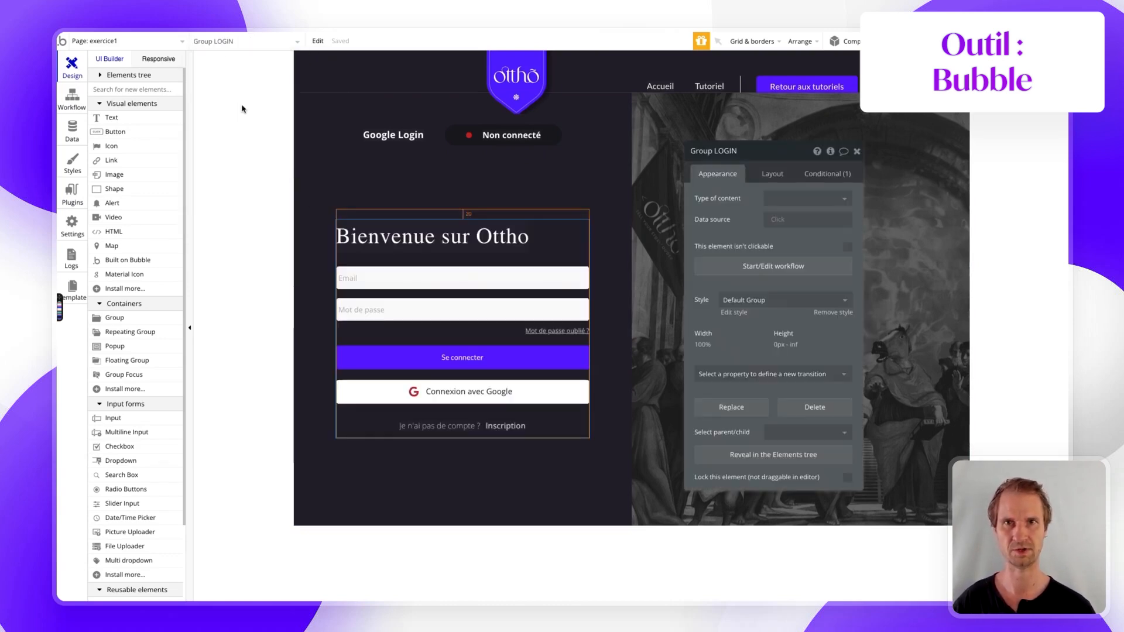
{"action": "left_click", "coordinate": [395, 393]}
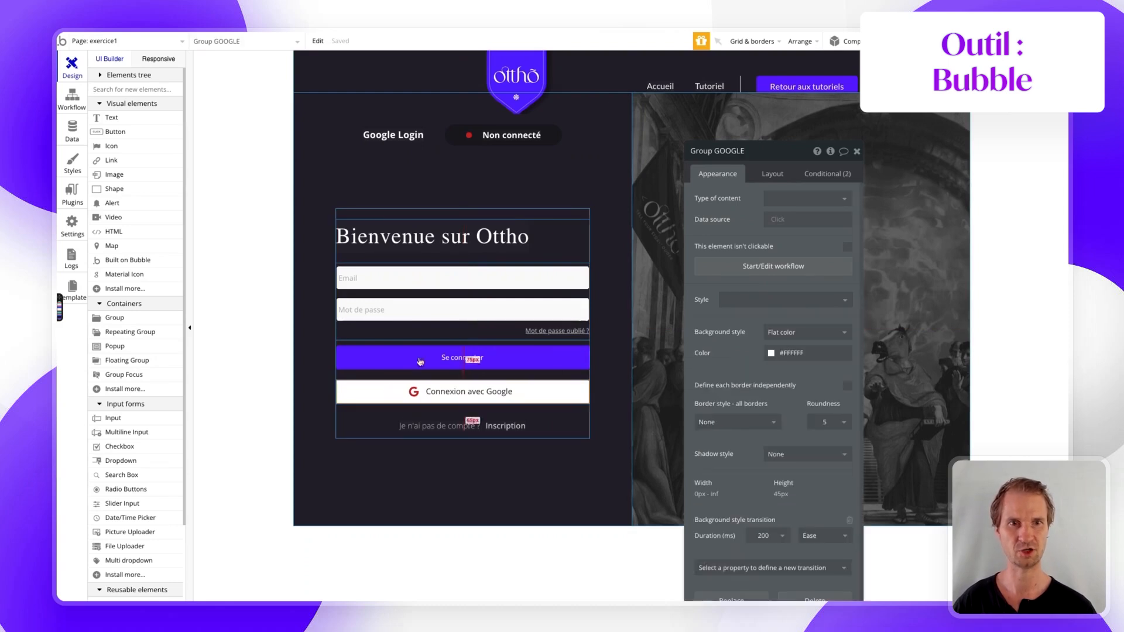
{"action": "left_click", "coordinate": [751, 265]}
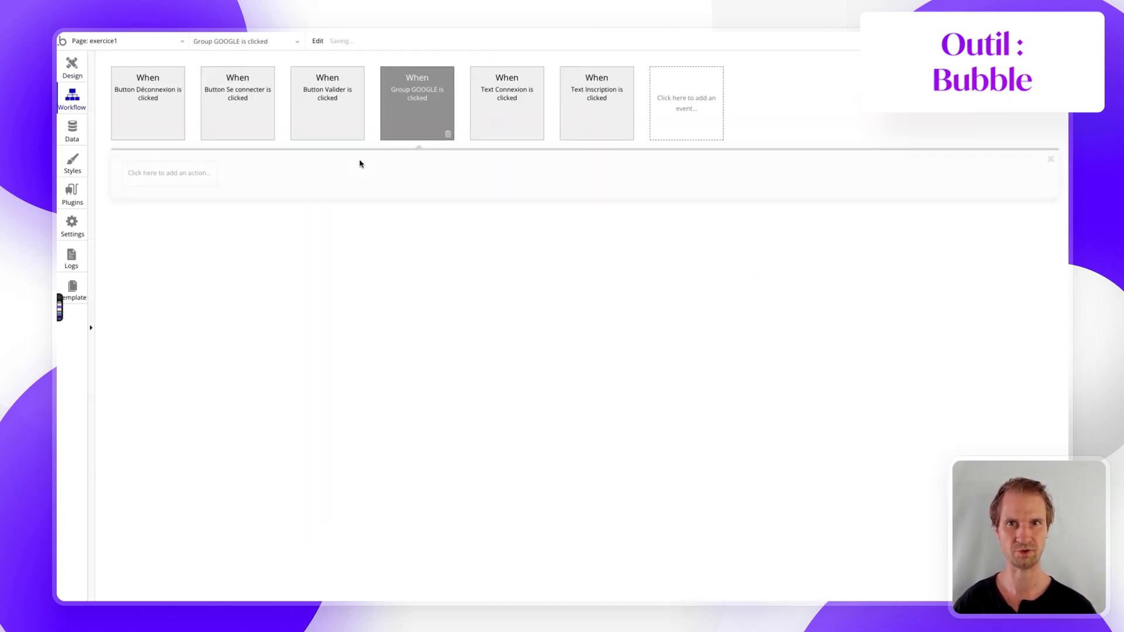
- Add a 'Signup/login with a social network' action using Google as provider
{"action": "left_click", "coordinate": [182, 172]}
{"action": "type", "text": "sign"}
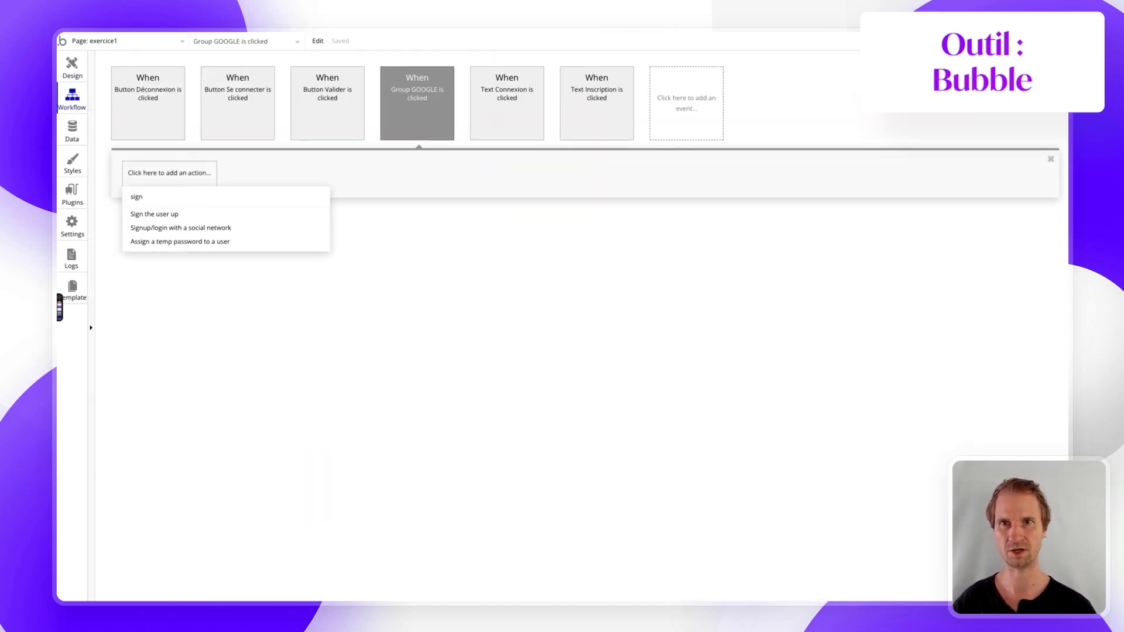
{"action": "left_click", "coordinate": [168, 229]}
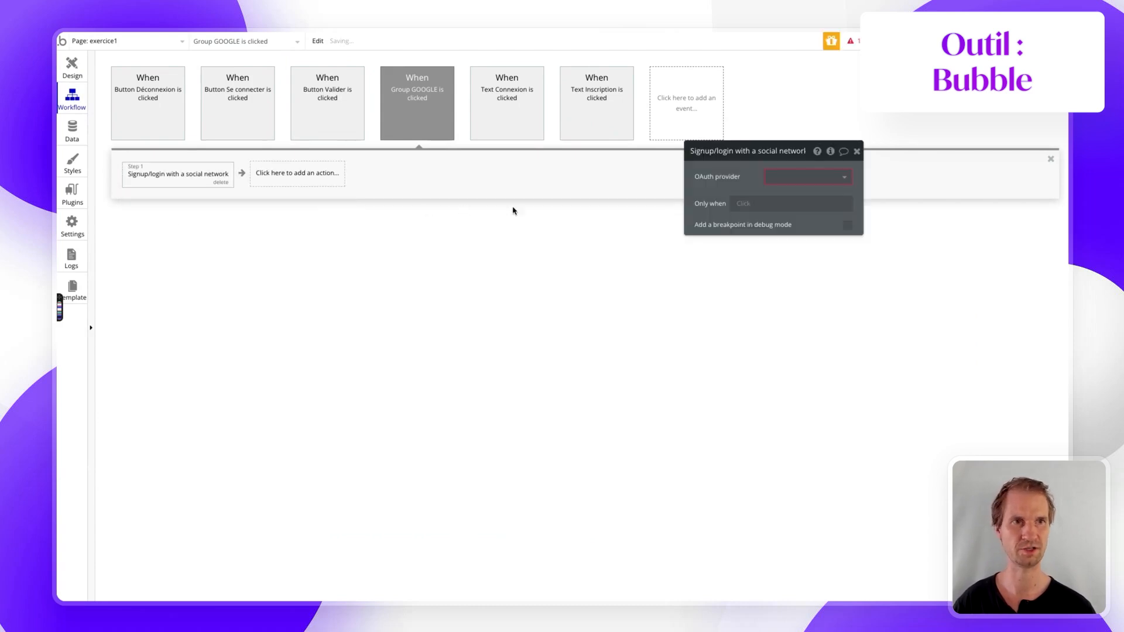
{"action": "left_click", "coordinate": [784, 176]}
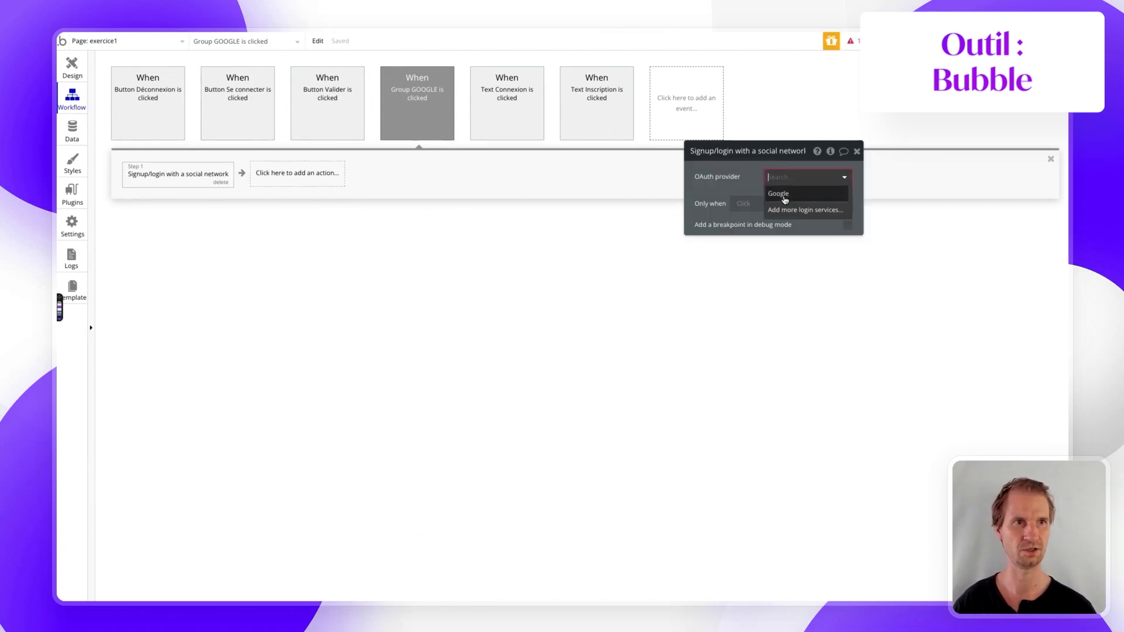
{"action": "left_click", "coordinate": [784, 196]}
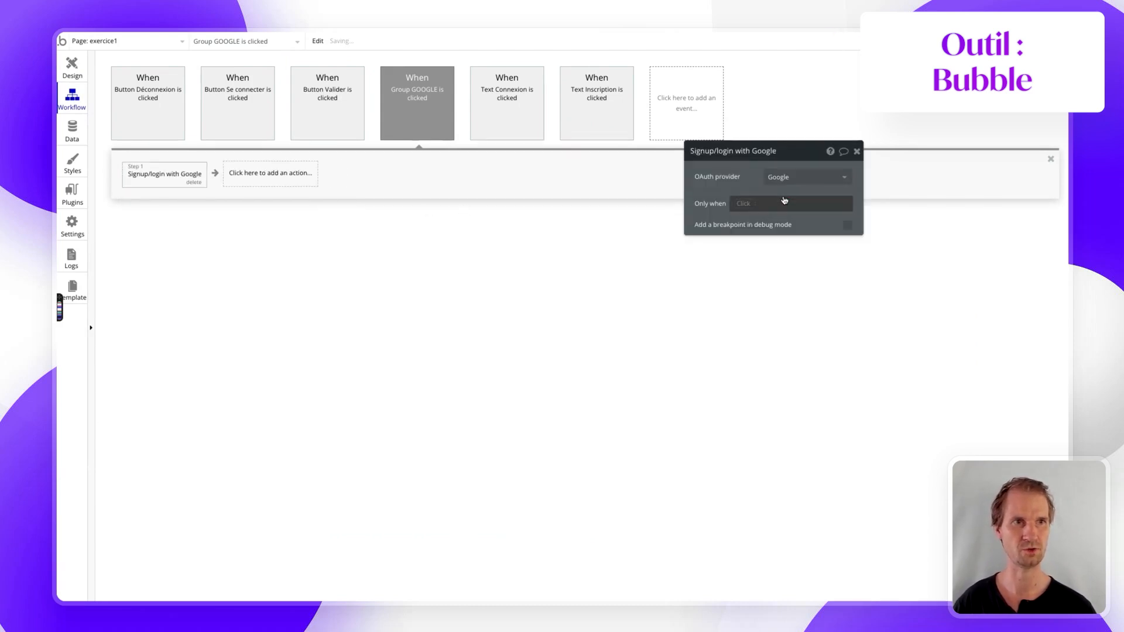
- Add a 'Make changes to current user' action changing First_name and Last-name
{"action": "left_click", "coordinate": [263, 174]}
{"action": "type", "text": "mak"}
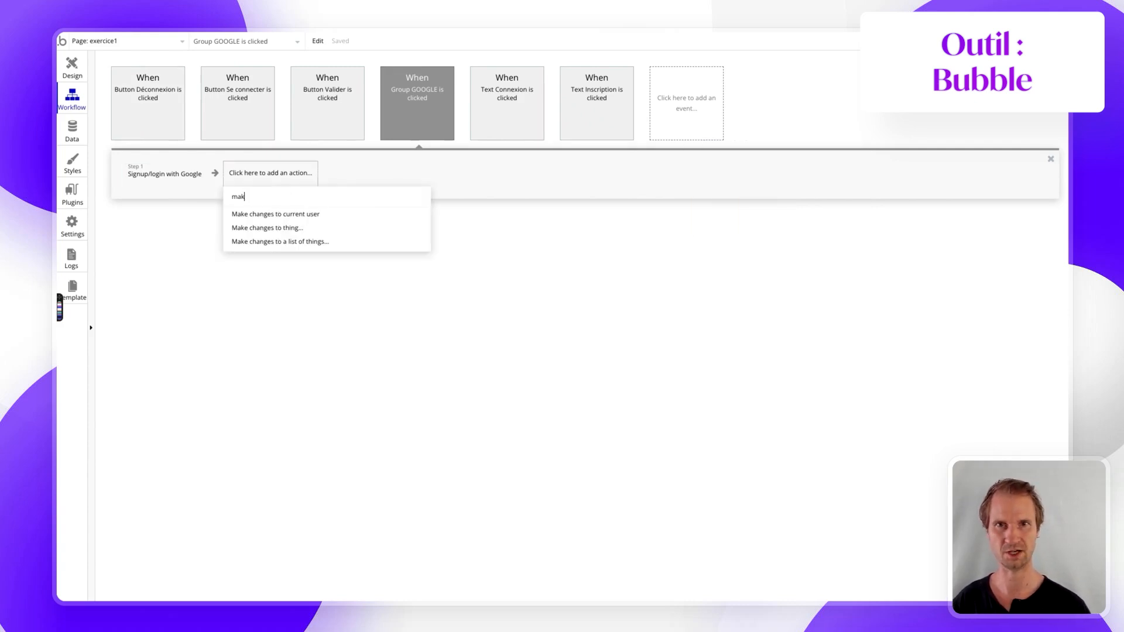
{"action": "left_click", "coordinate": [268, 215]}
{"action": "left_click", "coordinate": [773, 187]}
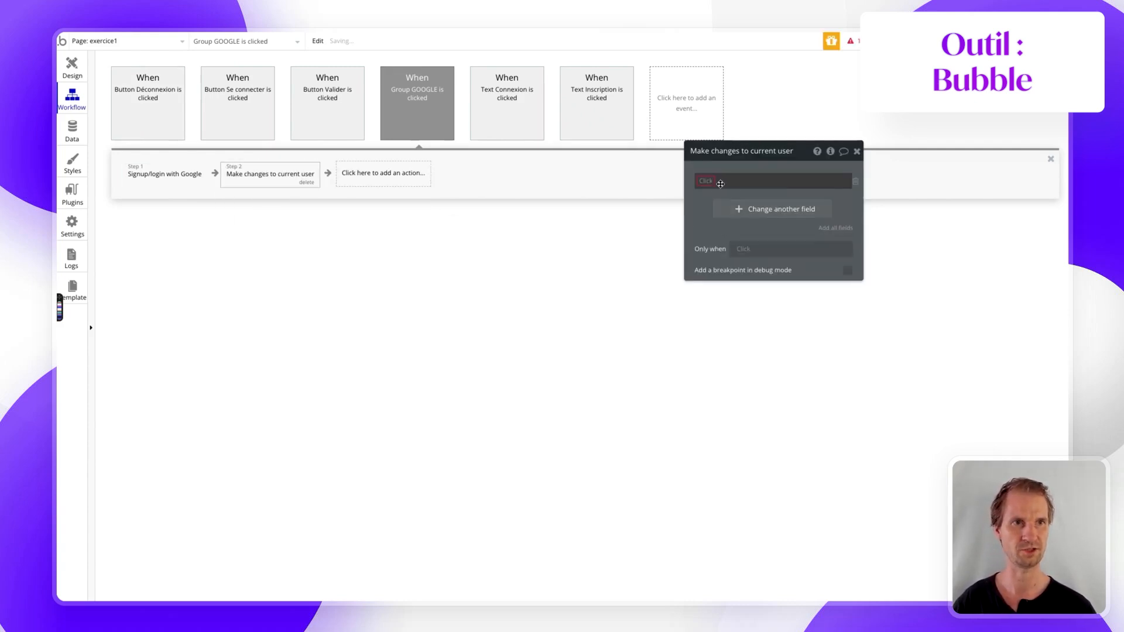
{"action": "left_click", "coordinate": [714, 182]}
{"action": "left_click", "coordinate": [716, 195]}
{"action": "left_click", "coordinate": [717, 203]}
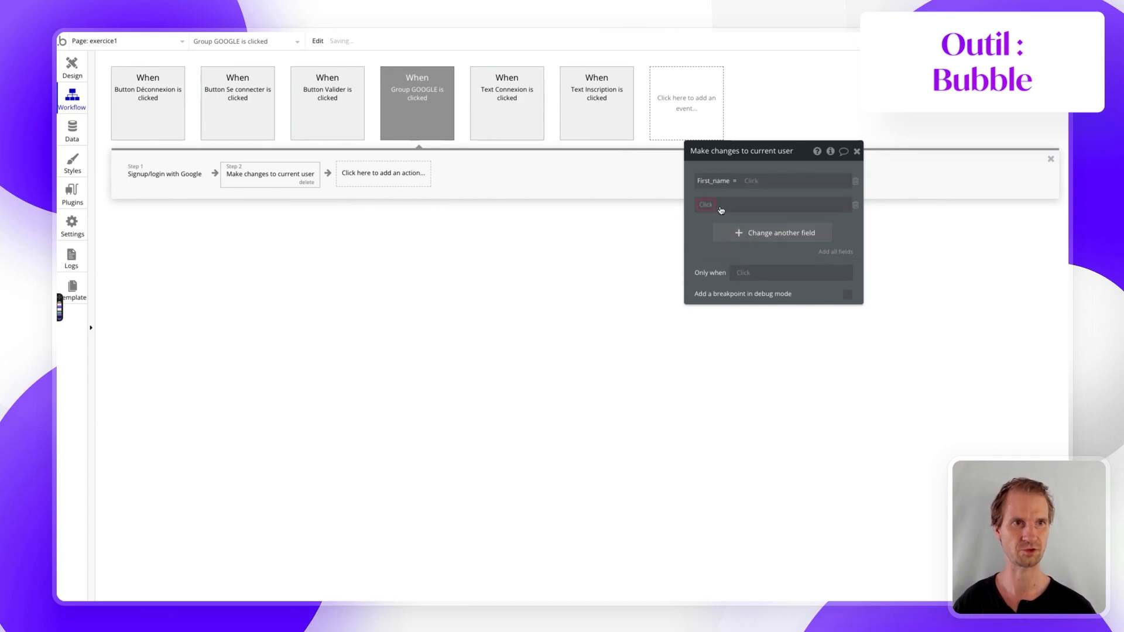
{"action": "left_click", "coordinate": [700, 204]}
{"action": "left_click", "coordinate": [717, 218]}
- Set First_name and Last-name to Current User's Google first and last names
{"action": "left_click", "coordinate": [753, 180]}
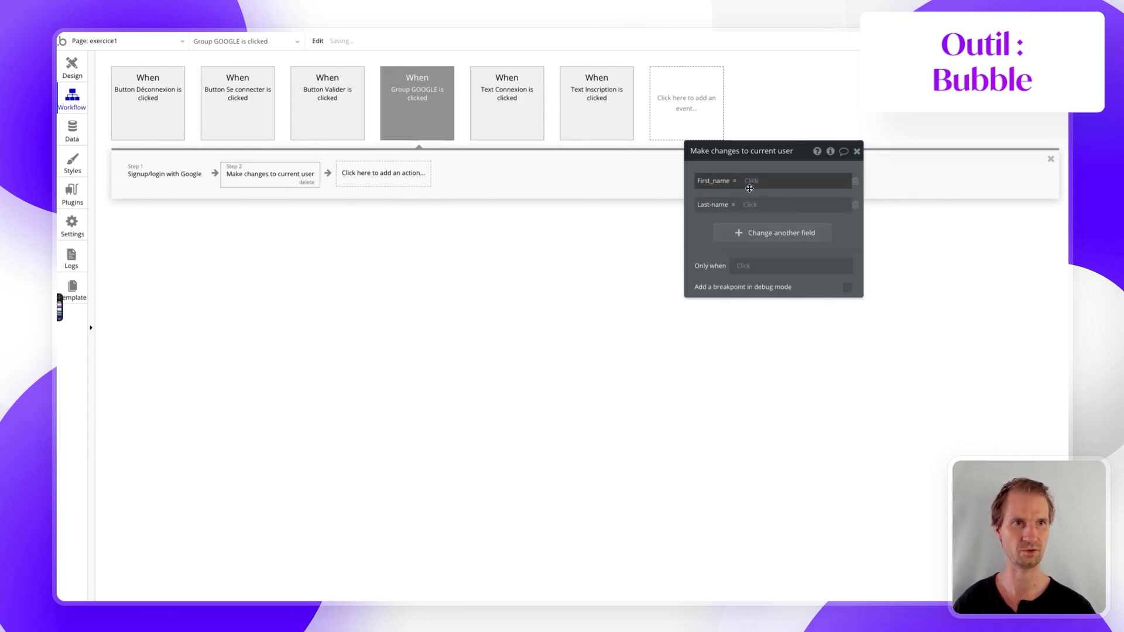
{"action": "left_click", "coordinate": [767, 242]}
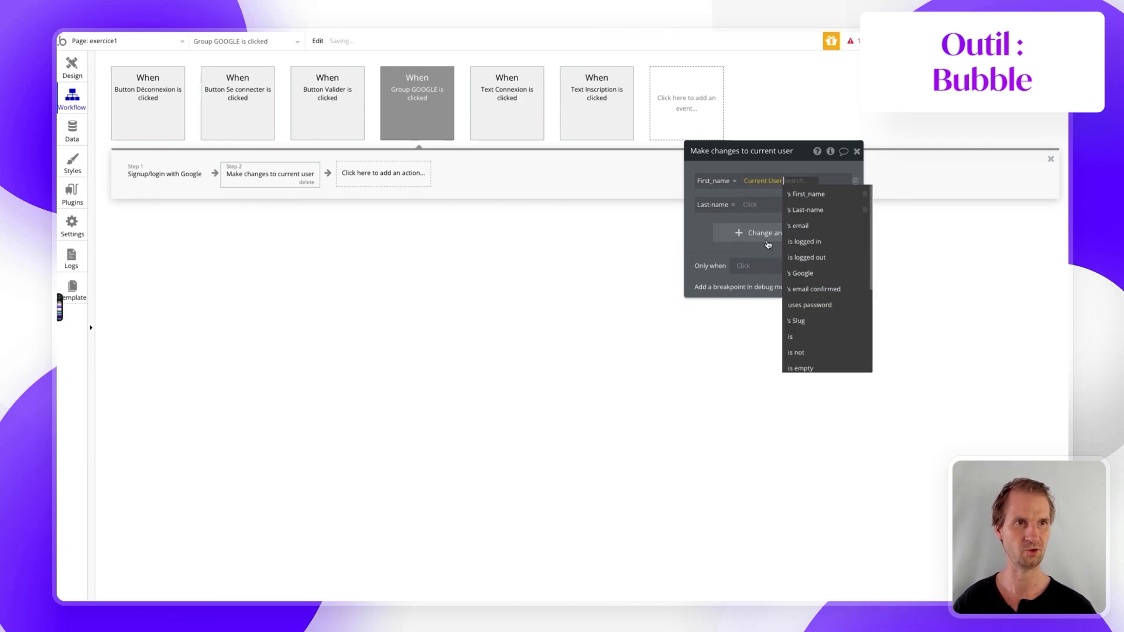
{"action": "left_click", "coordinate": [805, 273]}
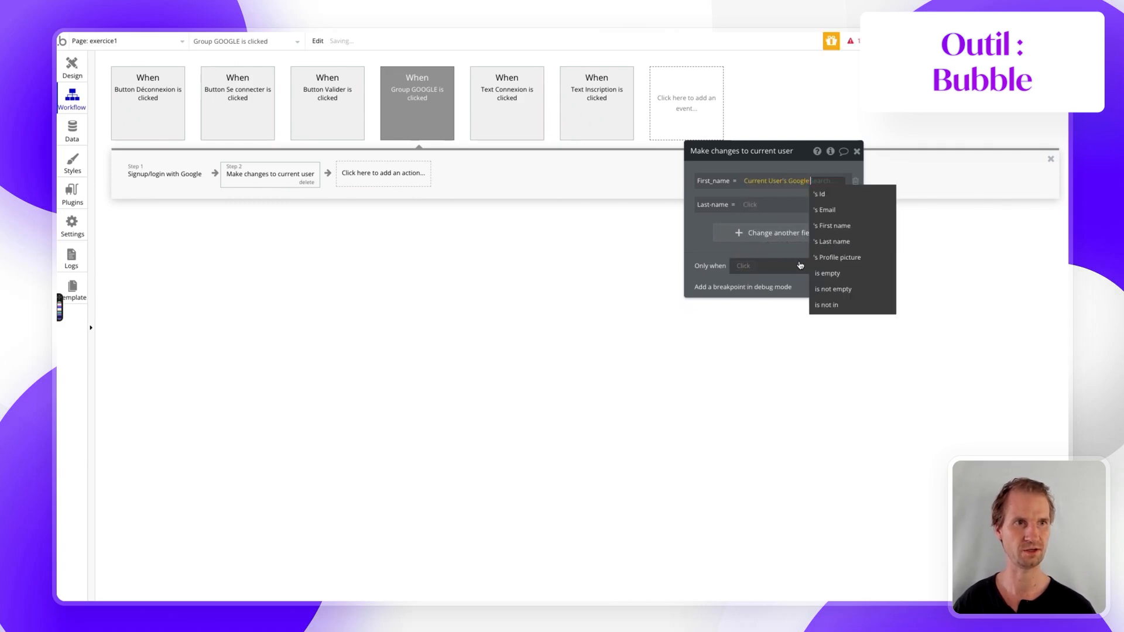
{"action": "left_click", "coordinate": [824, 225]}
{"action": "left_click", "coordinate": [741, 213]}
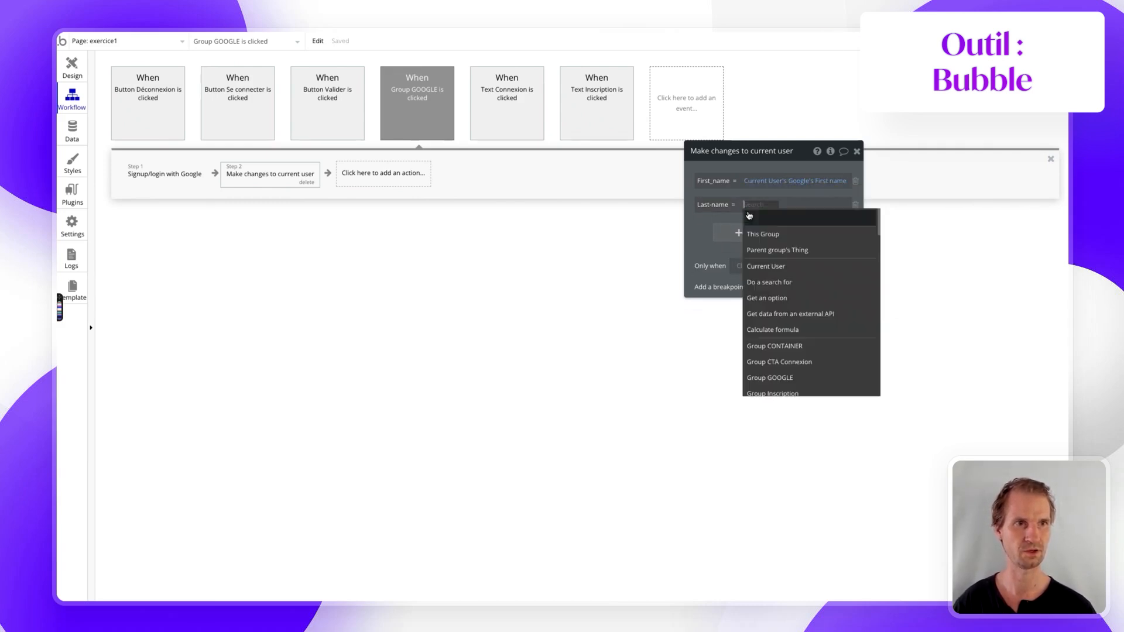
{"action": "left_click", "coordinate": [767, 248]}
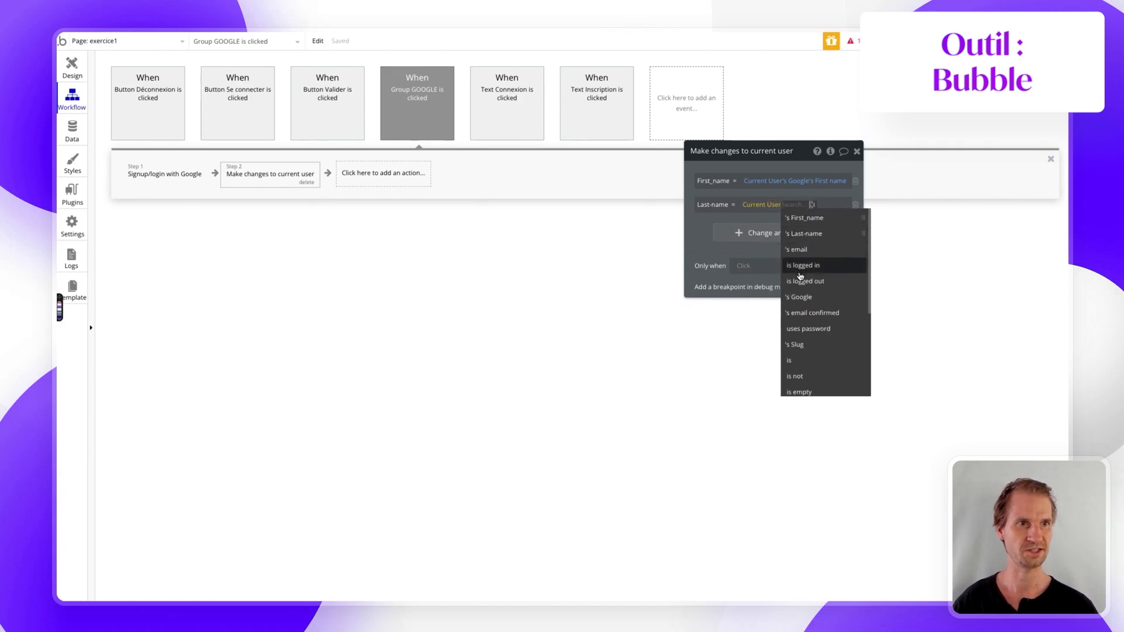
{"action": "left_click", "coordinate": [800, 297]}
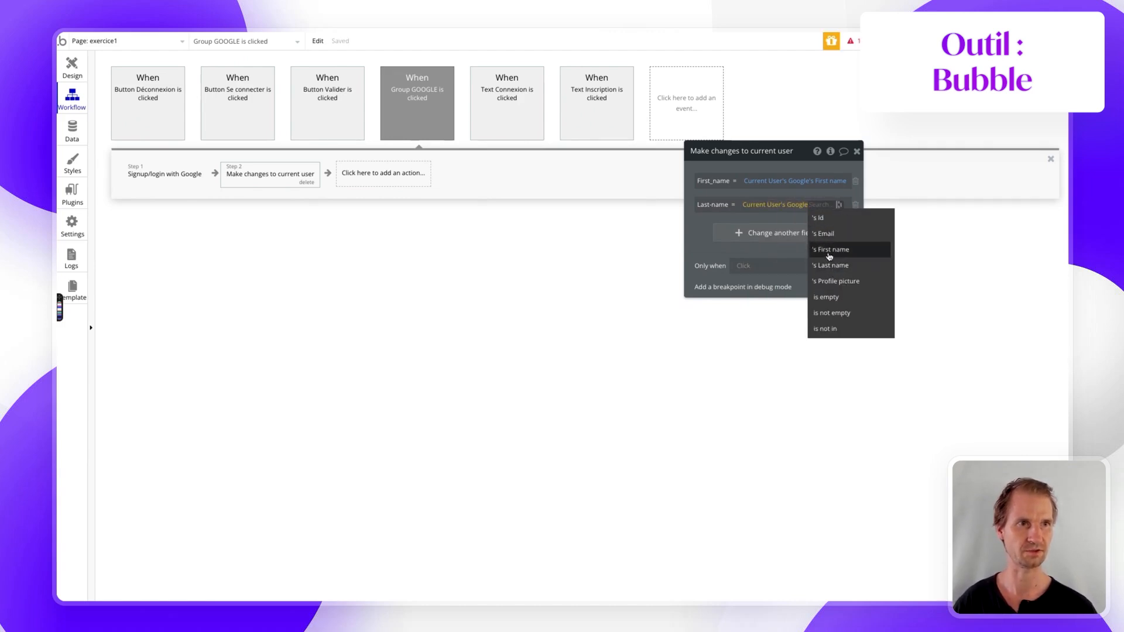
{"action": "left_click", "coordinate": [839, 261]}
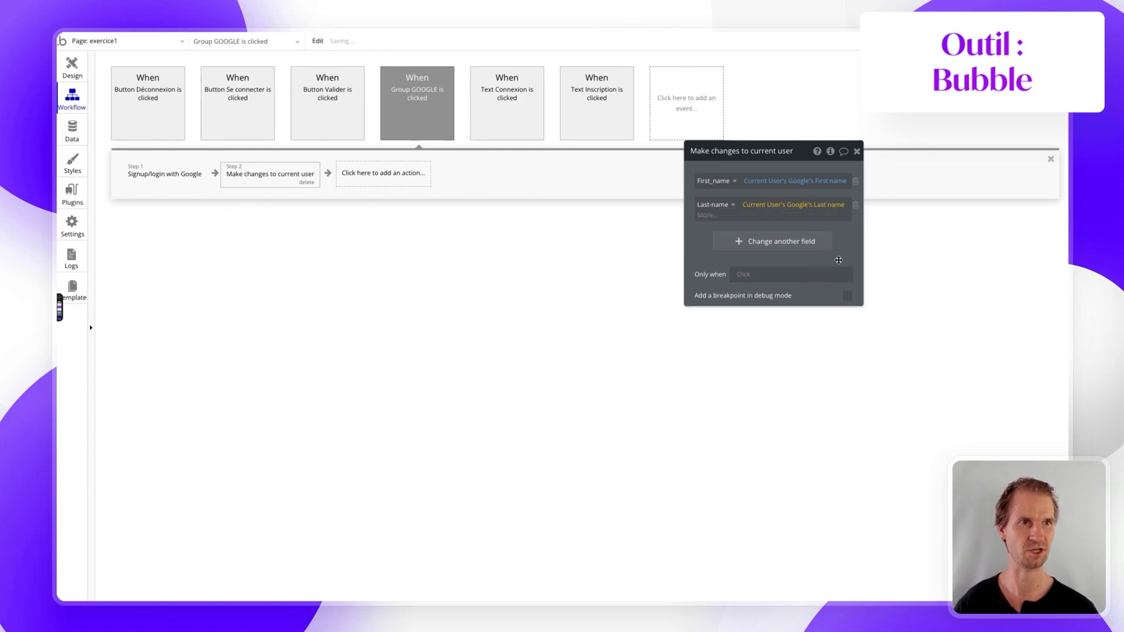
{"action": "left_click", "coordinate": [736, 253]}
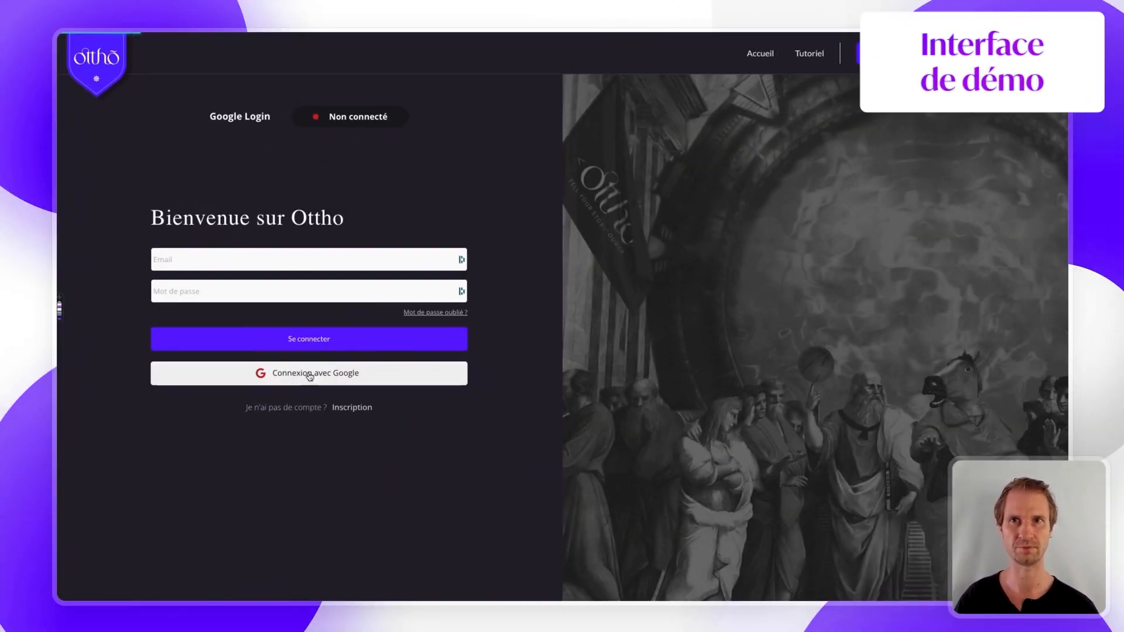
- Sign in to the demo app with 'Connexion avec Google' using the first Google account
{"action": "left_click", "coordinate": [310, 375]}
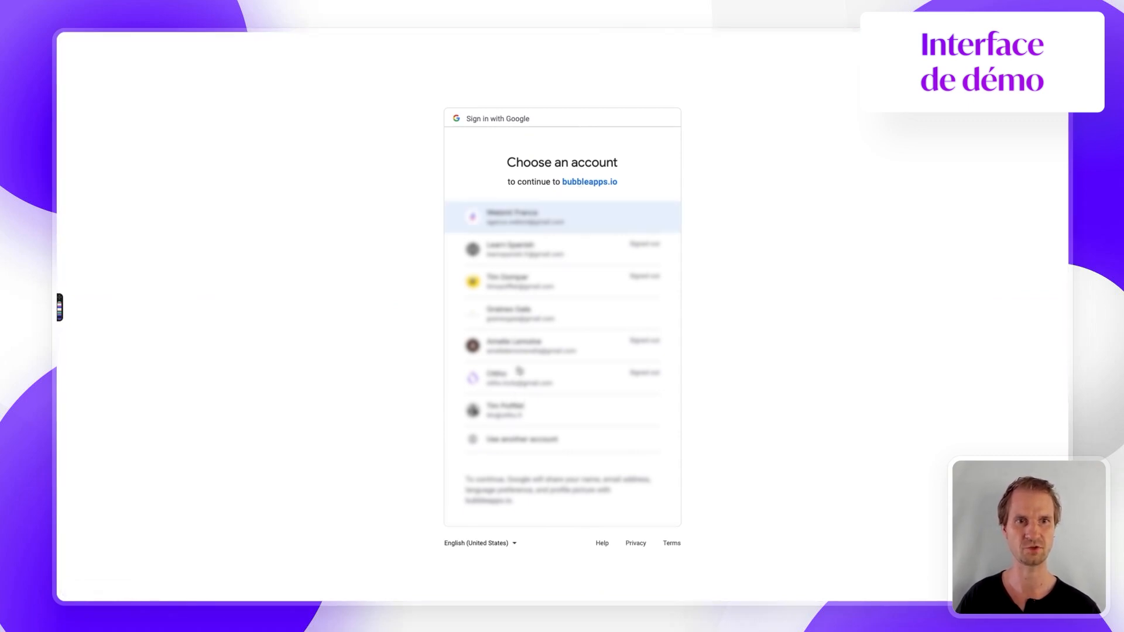
{"action": "left_click", "coordinate": [515, 223]}
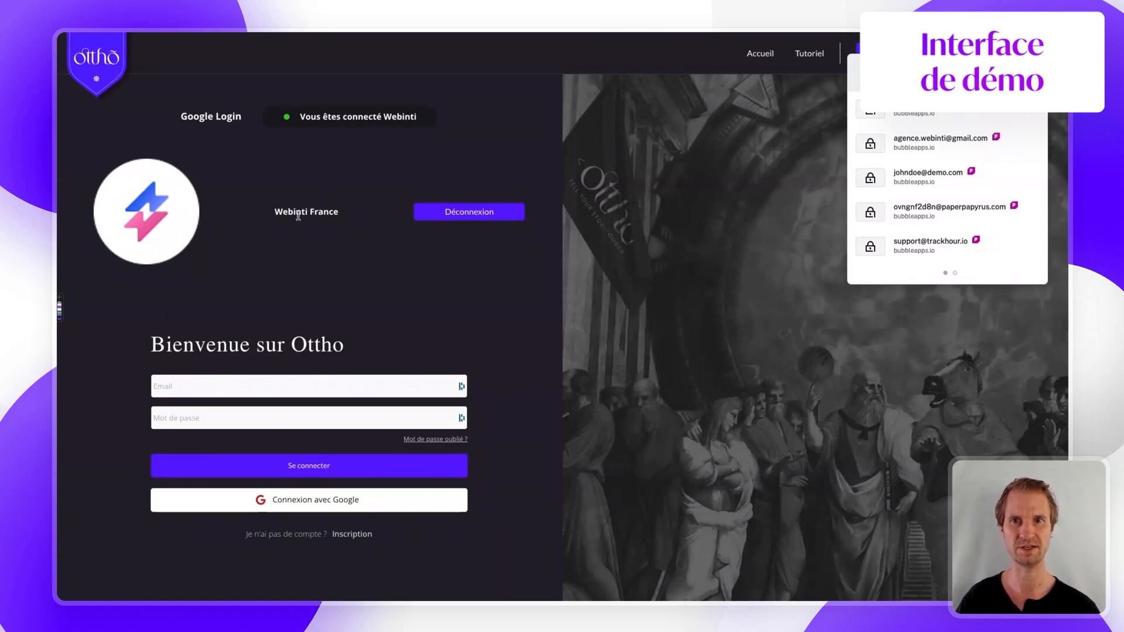
- In the editor, inspect Group User's Google profile picture and First_name Last-name text, then go to Data
{"action": "mouse_move", "coordinate": [58, 193]}
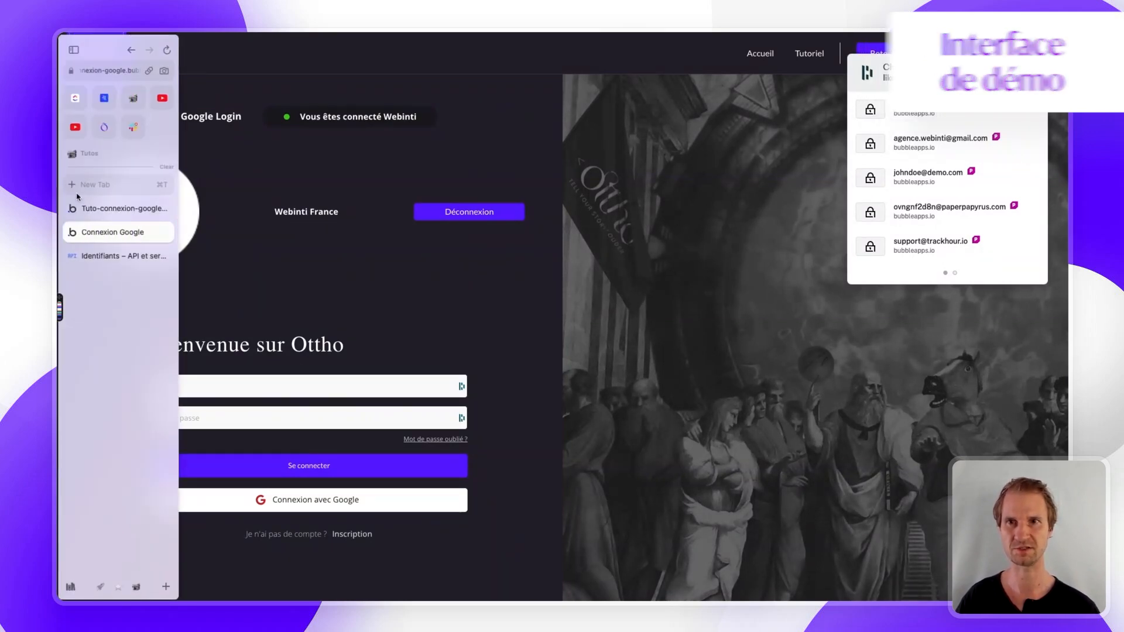
{"action": "left_click", "coordinate": [103, 212]}
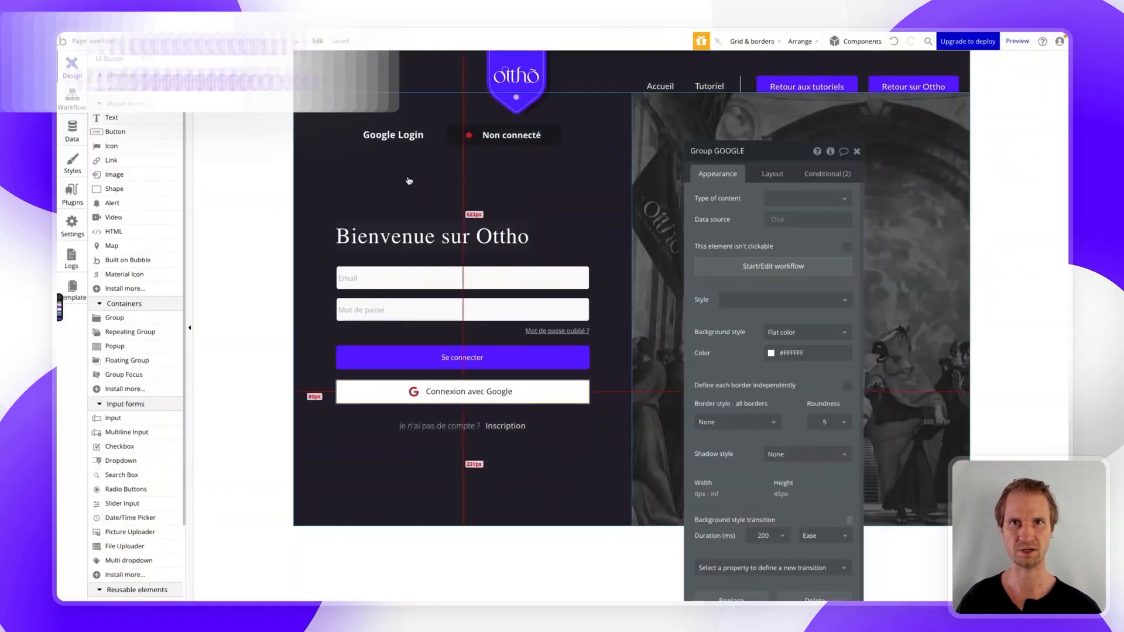
{"action": "left_click", "coordinate": [109, 75]}
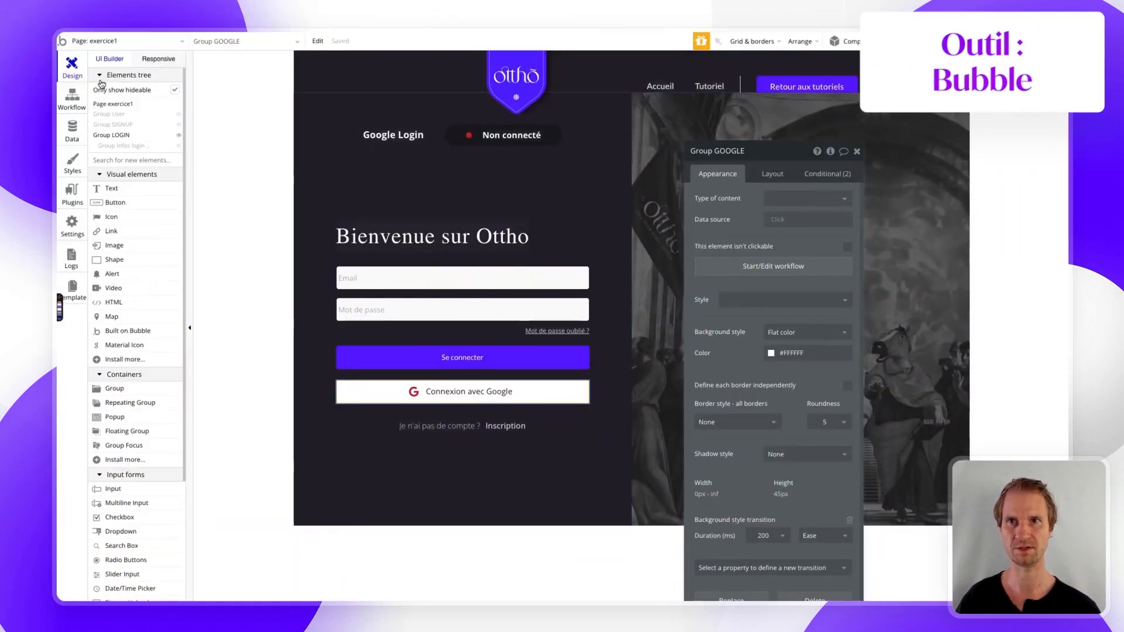
{"action": "left_click", "coordinate": [109, 116]}
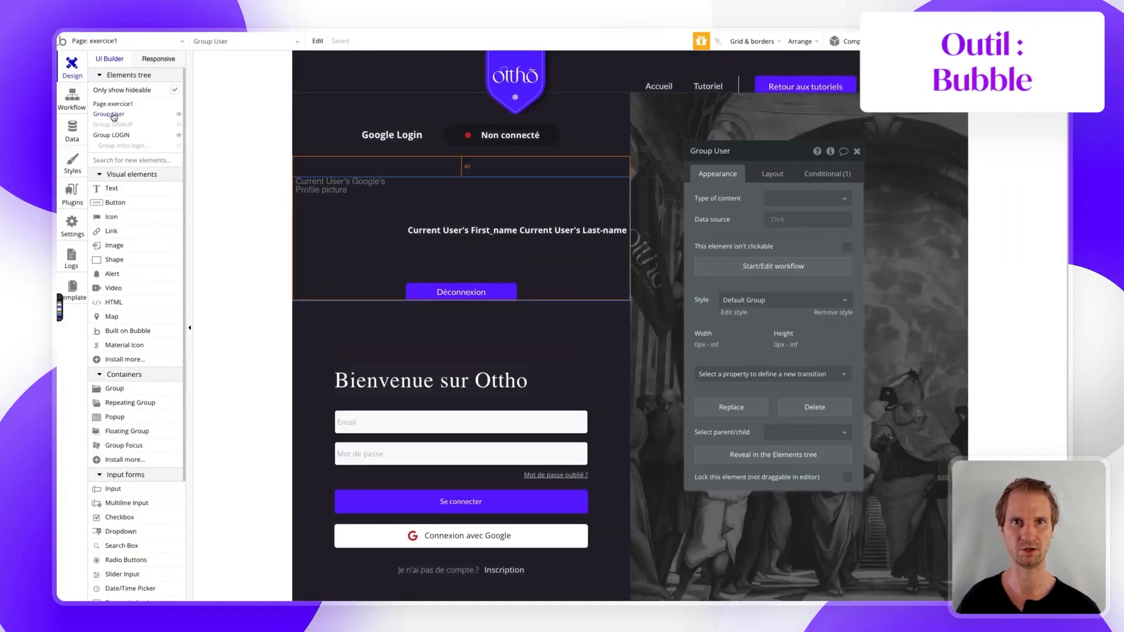
{"action": "left_click", "coordinate": [332, 196]}
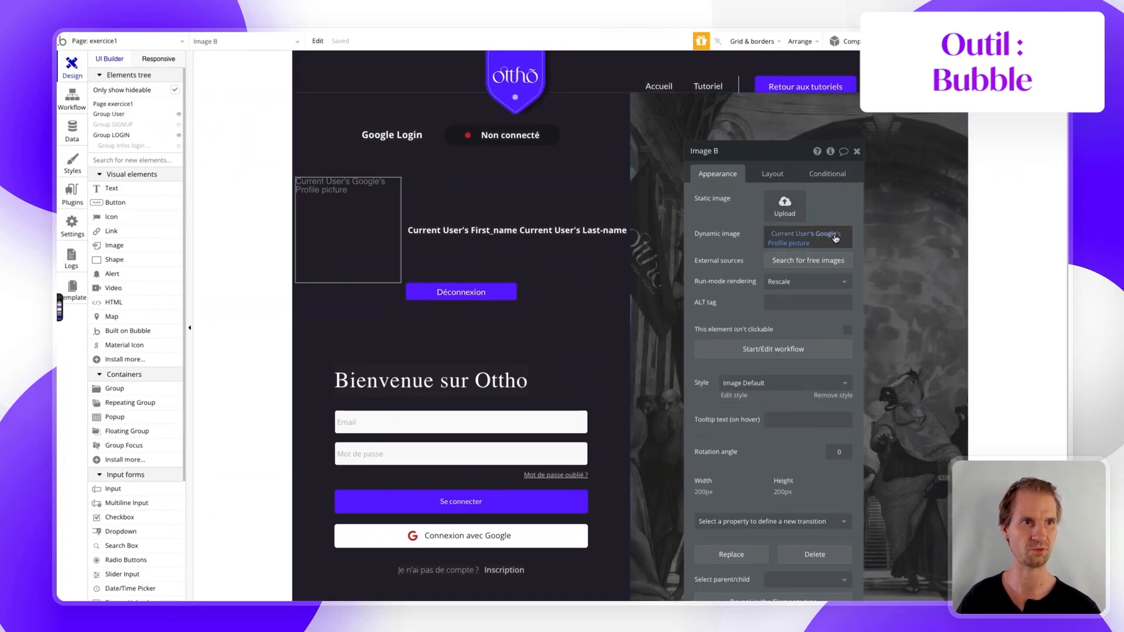
{"action": "left_click", "coordinate": [441, 230]}
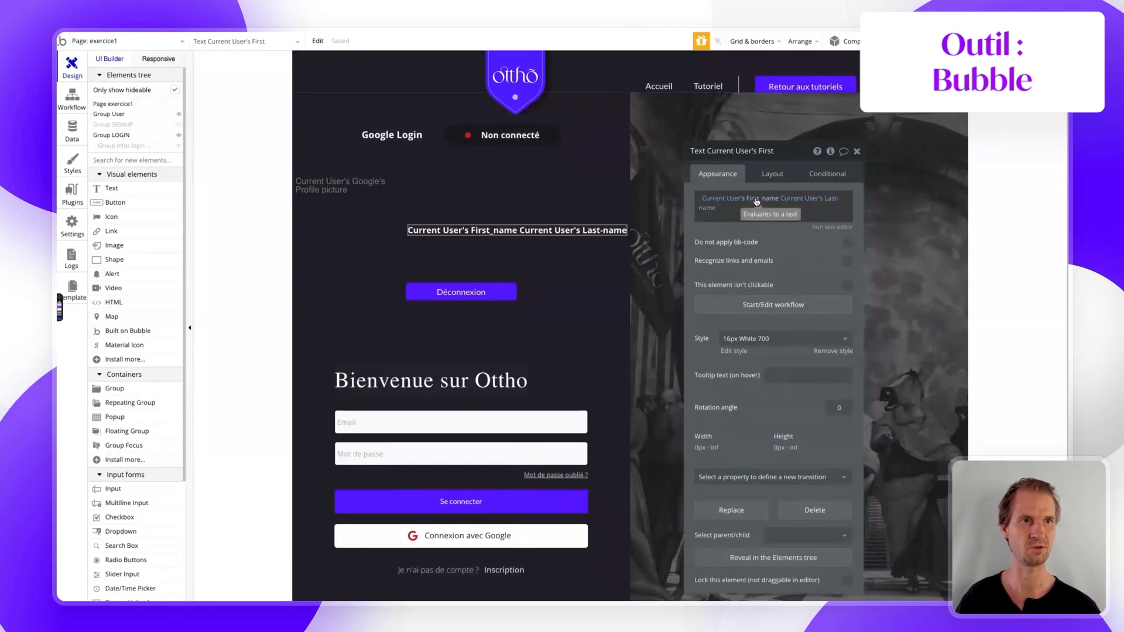
{"action": "mouse_move", "coordinate": [61, 135]}
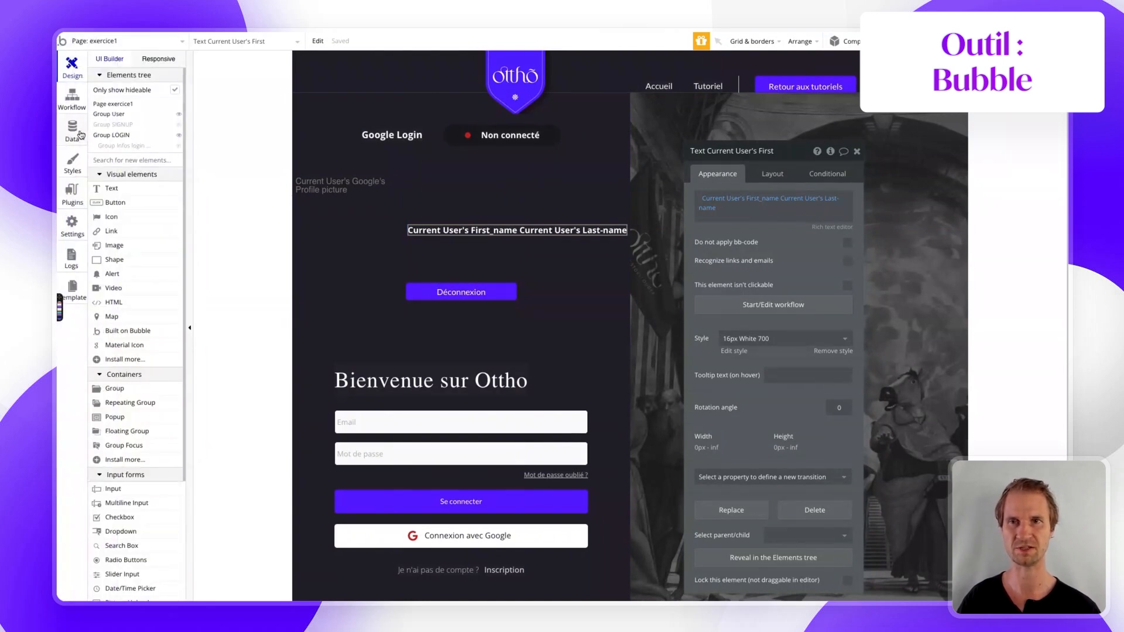
{"action": "left_click", "coordinate": [72, 130]}
- Confirm All Users in App data shows First_name and Last-name filled, then return to Workflow
{"action": "left_click", "coordinate": [257, 90]}
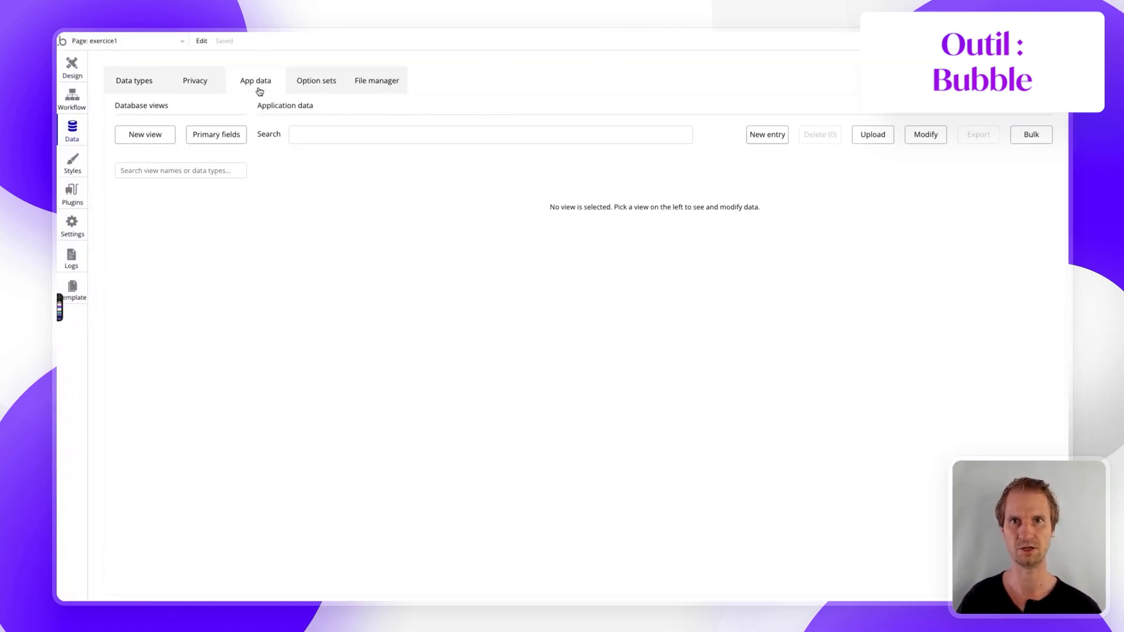
{"action": "left_click", "coordinate": [145, 258]}
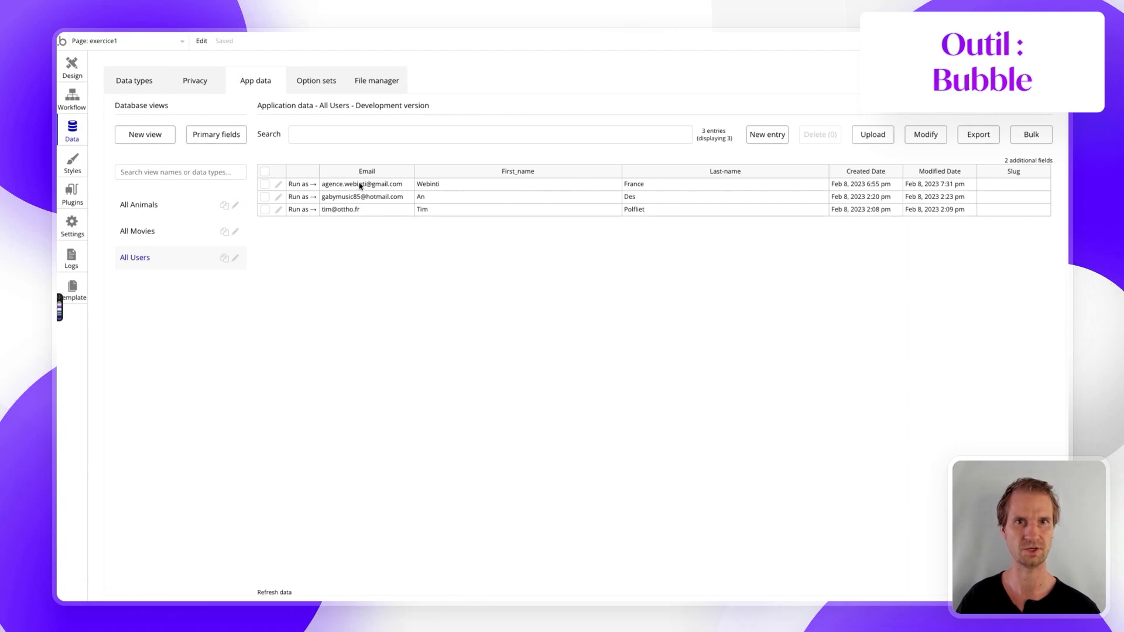
{"action": "left_click", "coordinate": [71, 99]}
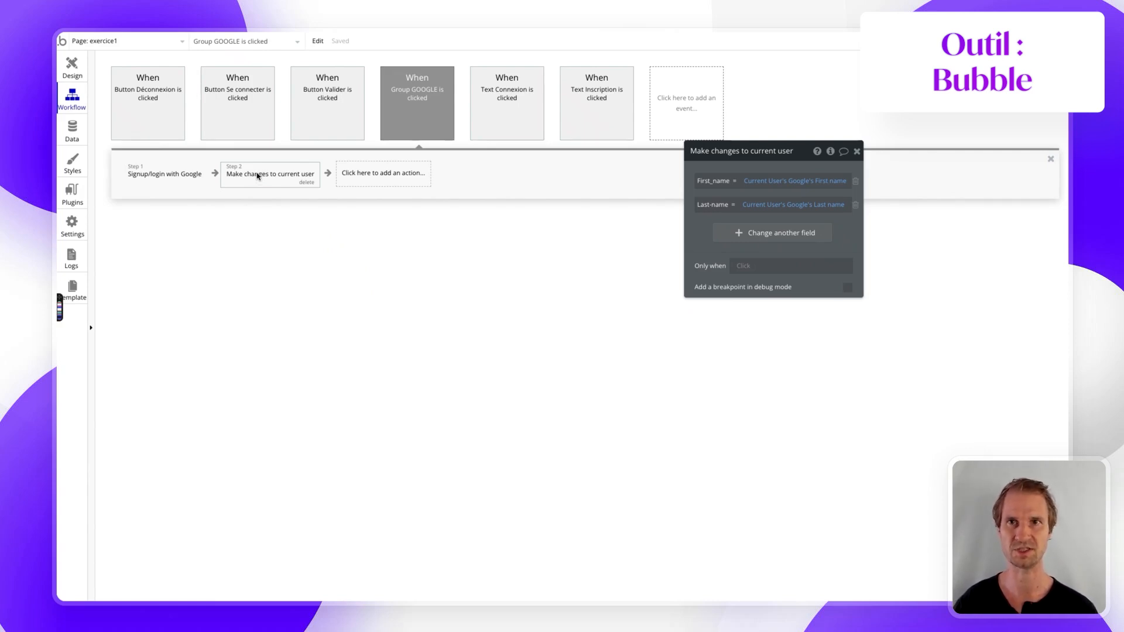
- Log out with Déconnexion on the demo page and sign in again with the first Google account
{"action": "mouse_move", "coordinate": [61, 228]}
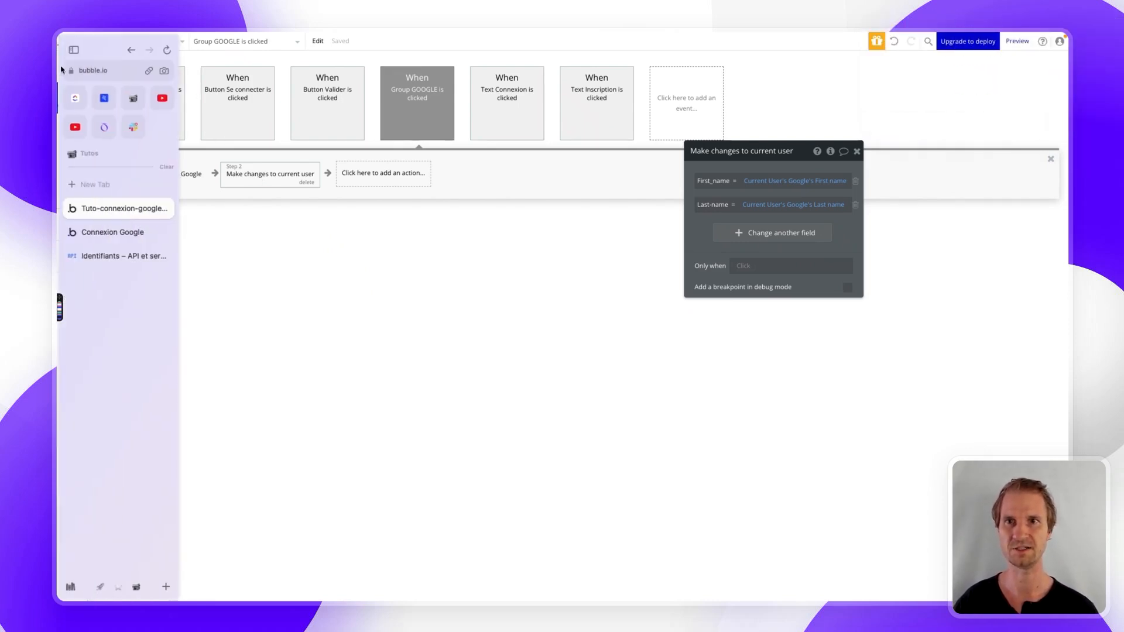
{"action": "left_click", "coordinate": [102, 233]}
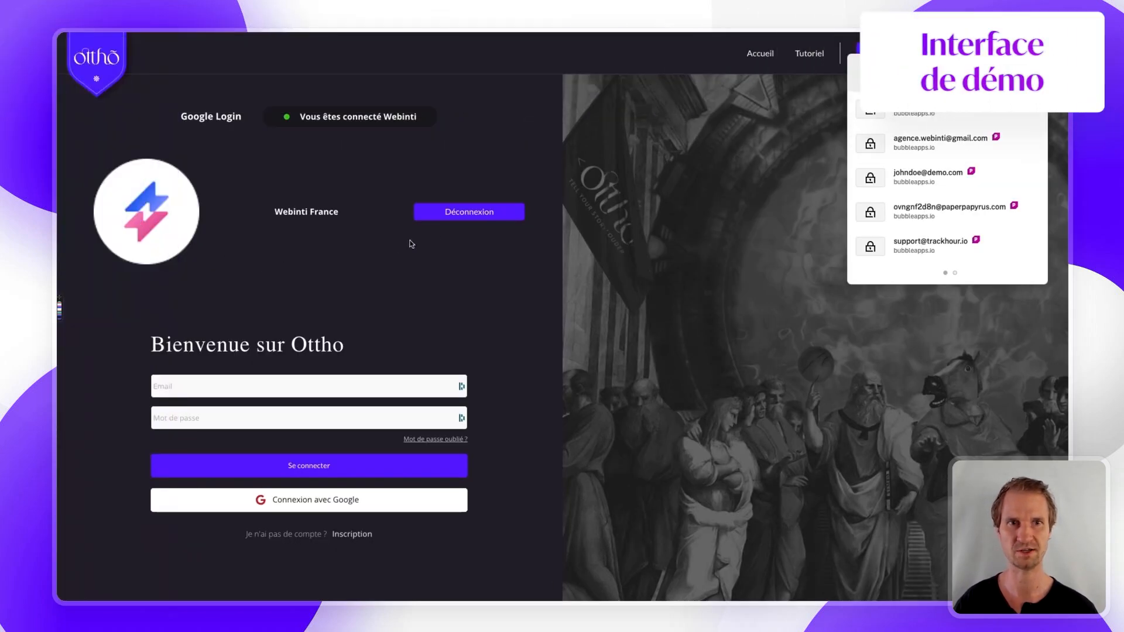
{"action": "left_click", "coordinate": [455, 220]}
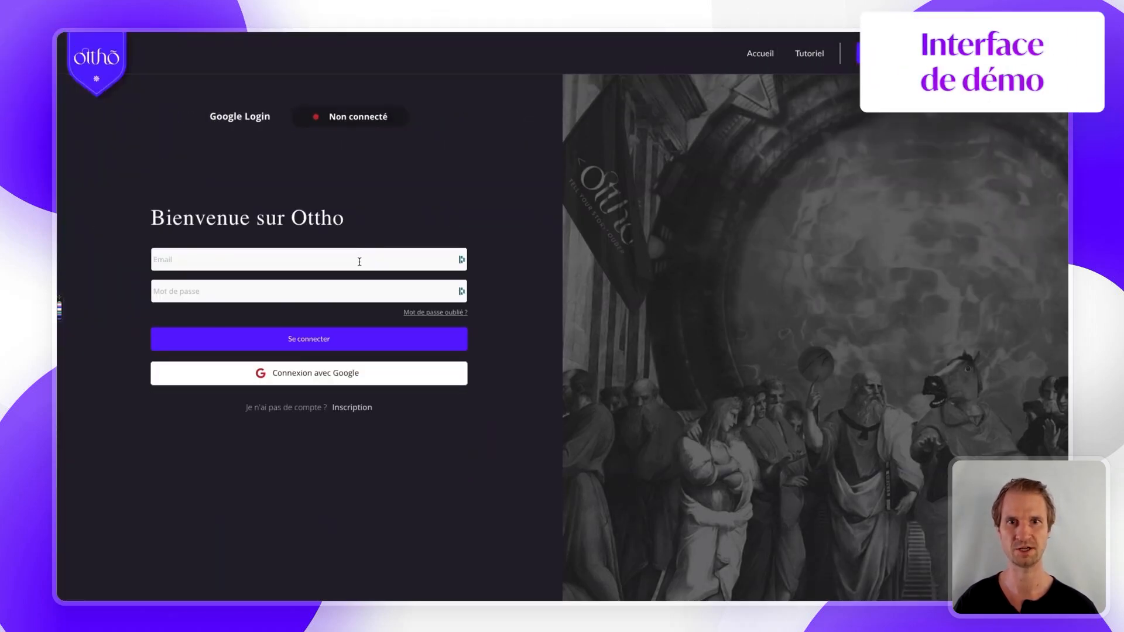
{"action": "left_click", "coordinate": [286, 373]}
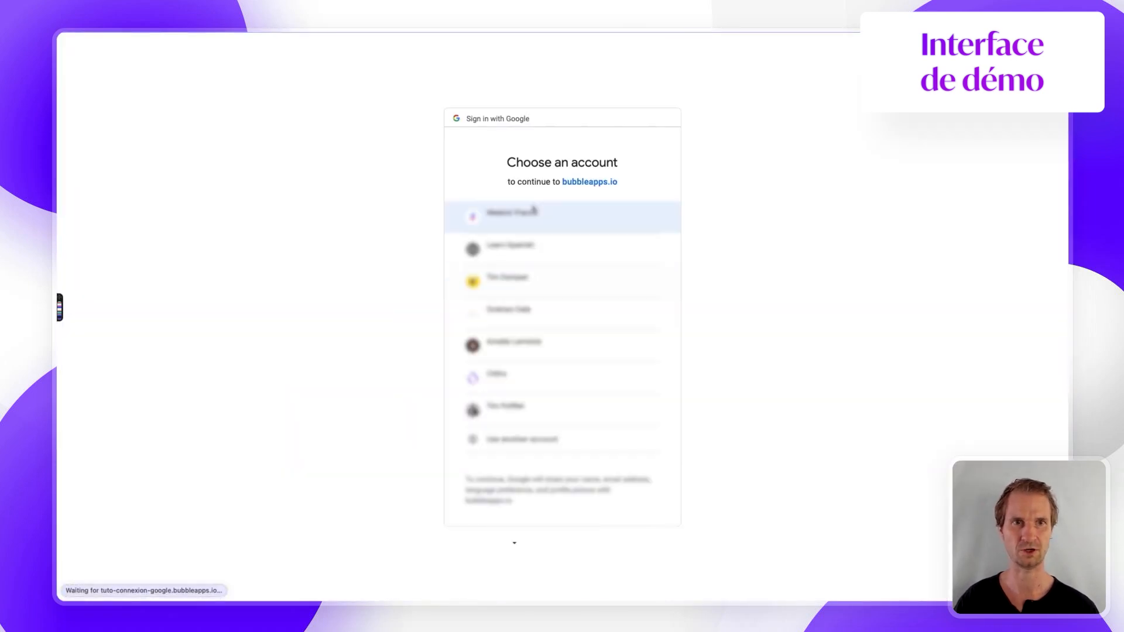
{"action": "left_click", "coordinate": [527, 216]}
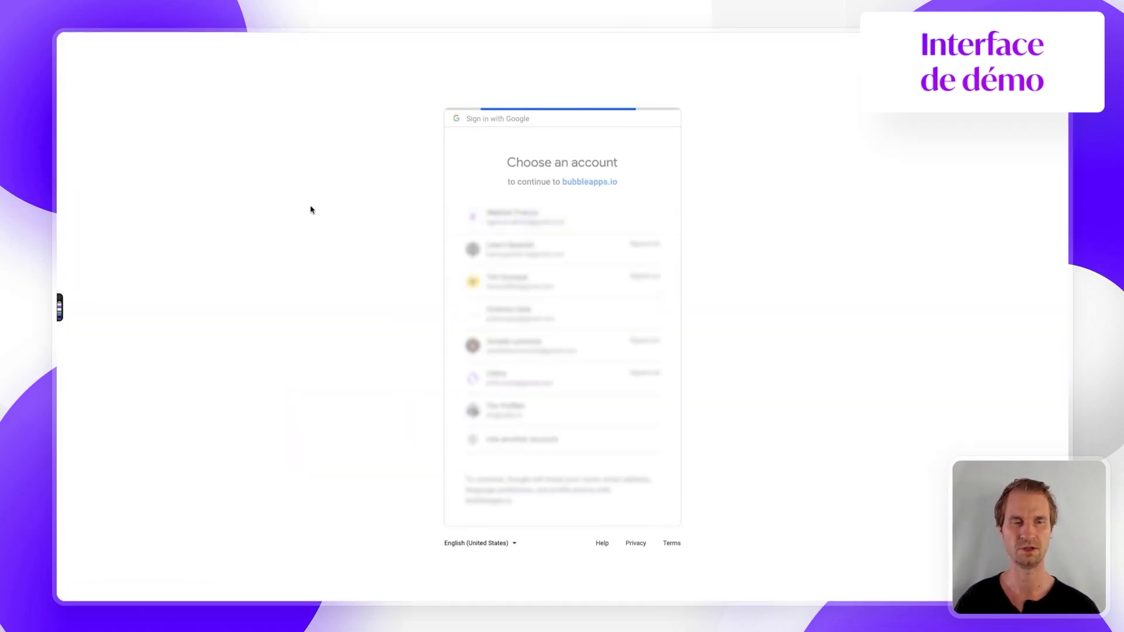